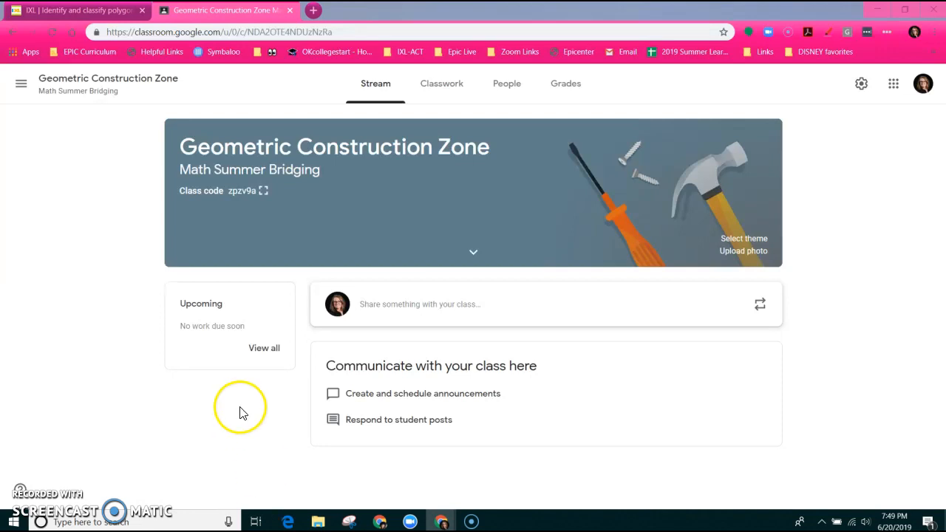
Glance at the Google apps grid and class drawer, then go to the class's Classwork page
{"action": "left_click", "coordinate": [893, 89]}
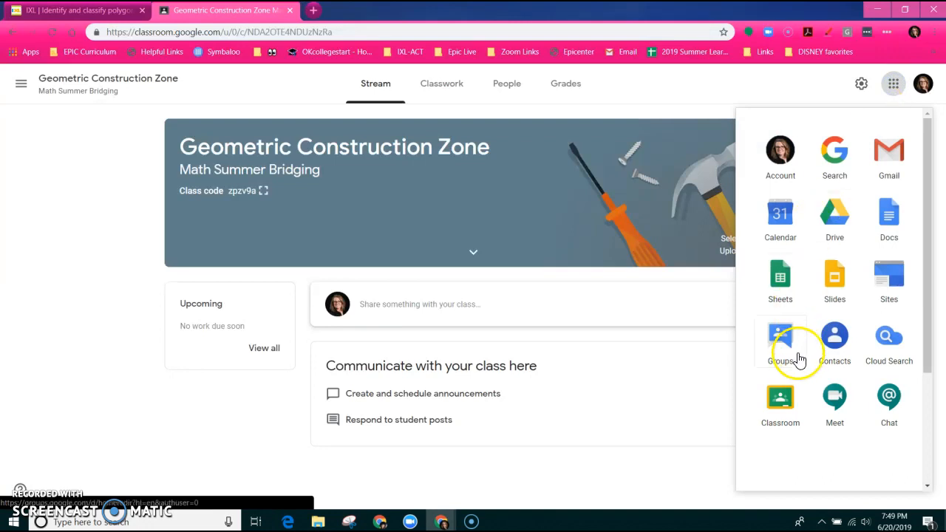
{"action": "left_click", "coordinate": [663, 87]}
{"action": "left_click", "coordinate": [21, 84]}
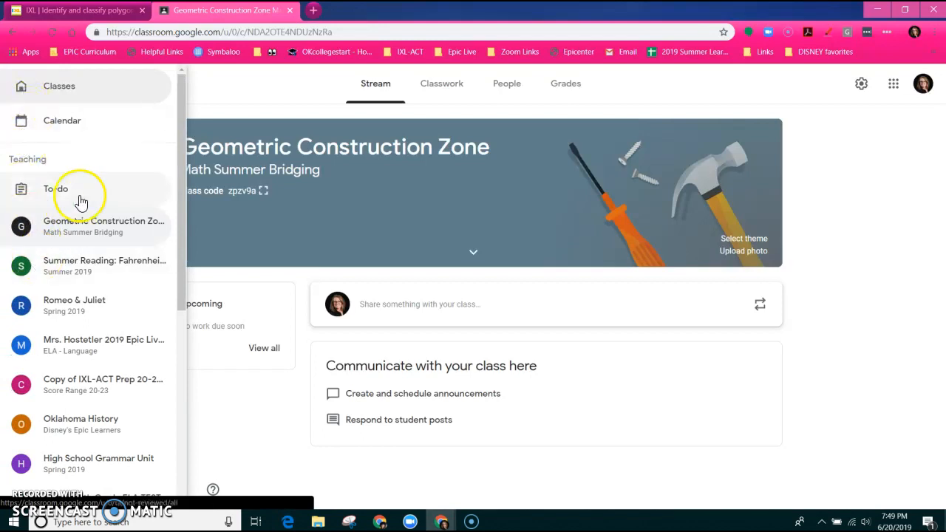
{"action": "left_click", "coordinate": [230, 103]}
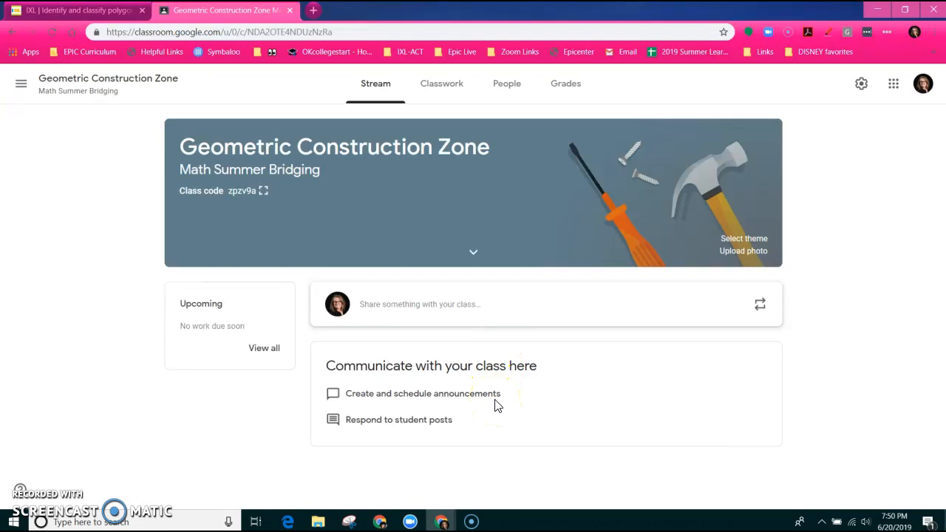
{"action": "left_click", "coordinate": [429, 92]}
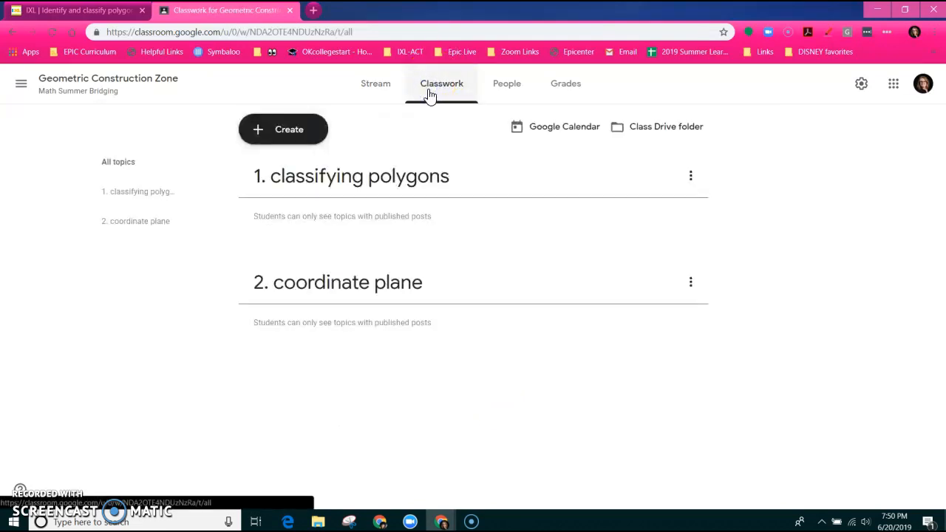
Add the topic '3. Types of Triangles' and drag it below '2. coordinate plane'
{"action": "left_click", "coordinate": [474, 178]}
{"action": "left_click", "coordinate": [397, 188]}
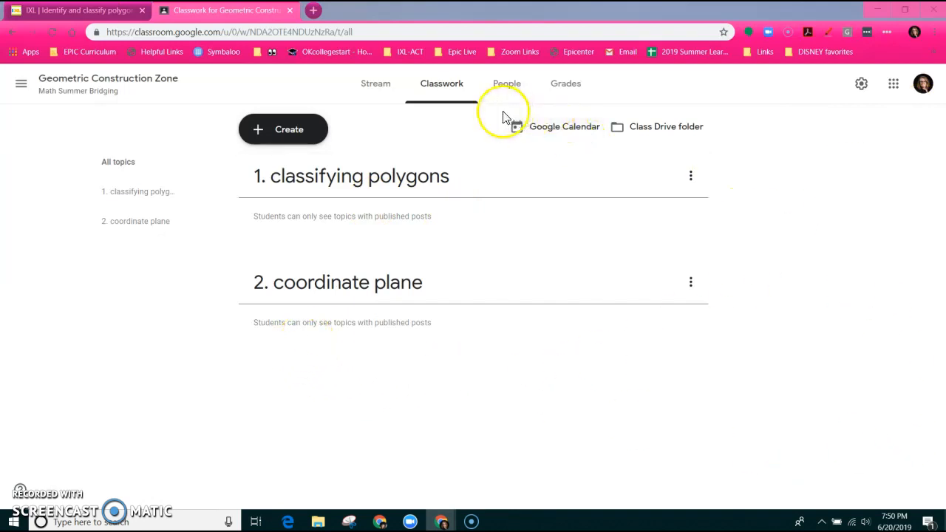
{"action": "left_click", "coordinate": [289, 132]}
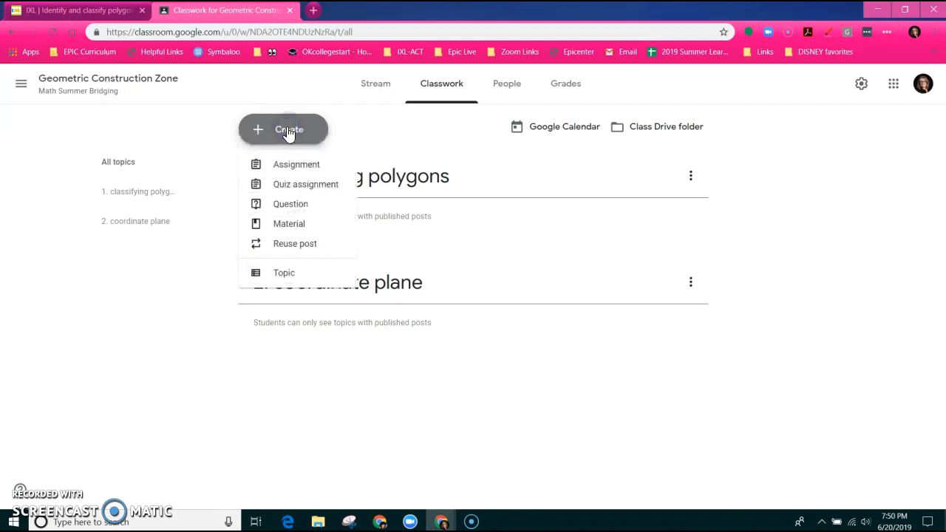
{"action": "left_click", "coordinate": [286, 275]}
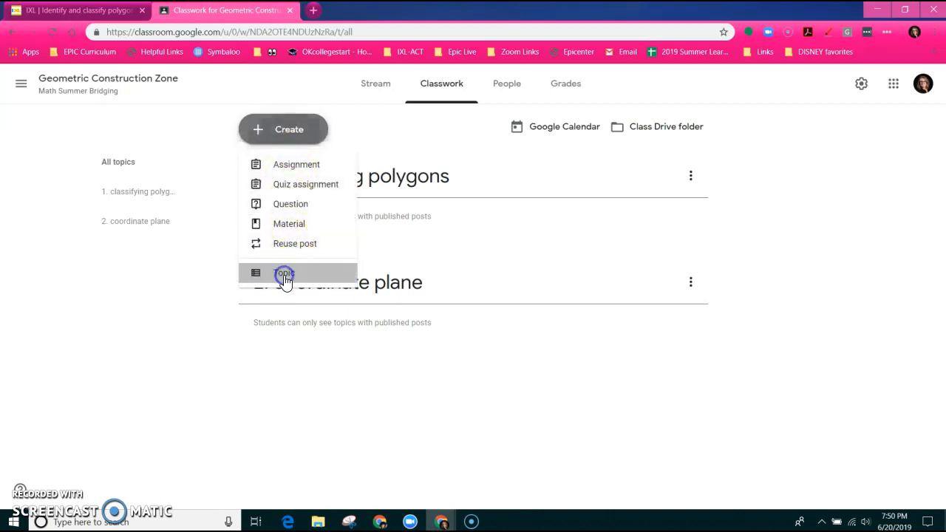
{"action": "type", "text": "3."}
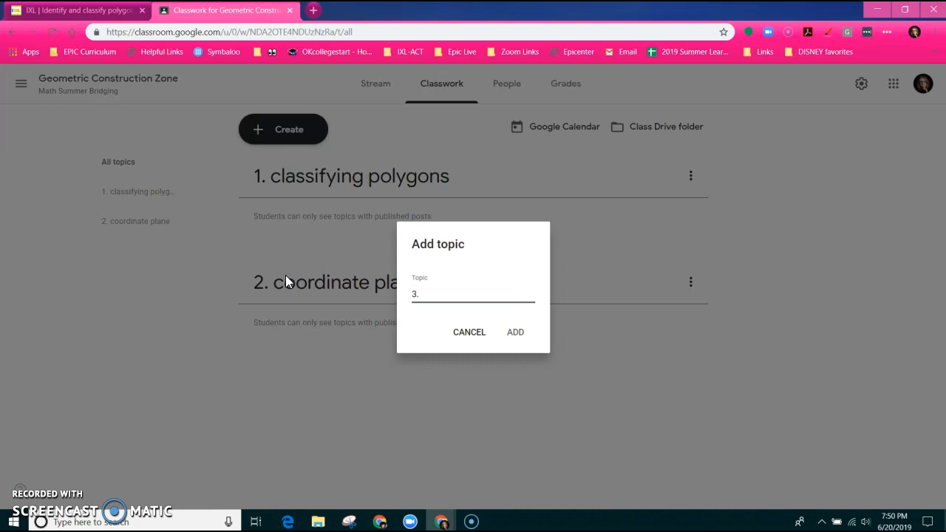
{"action": "type", "text": " Types of Triangles"}
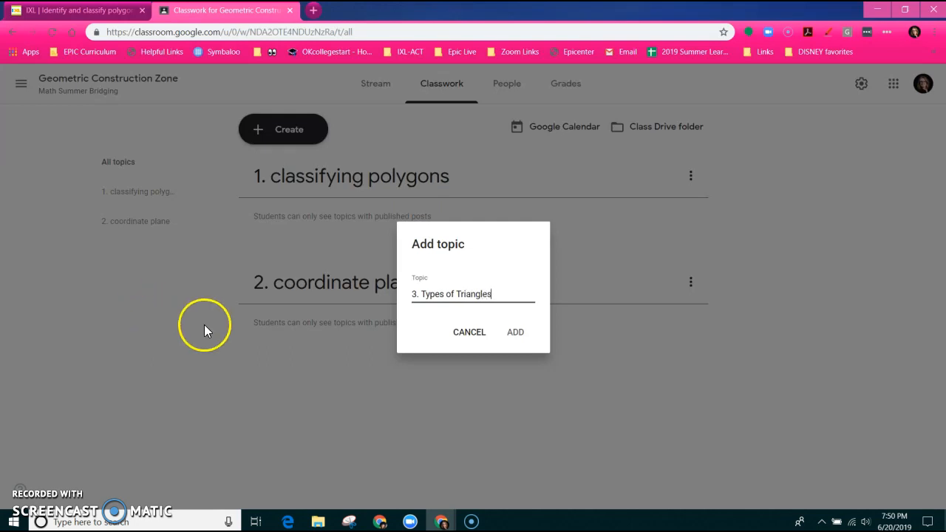
{"action": "left_click", "coordinate": [515, 333]}
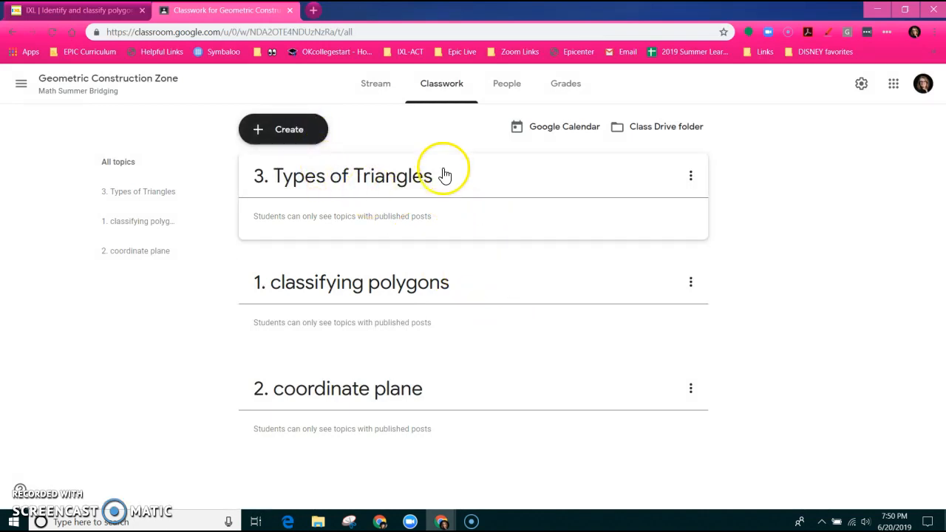
{"action": "left_click_drag", "start_coordinate": [463, 186], "coordinate": [483, 392]}
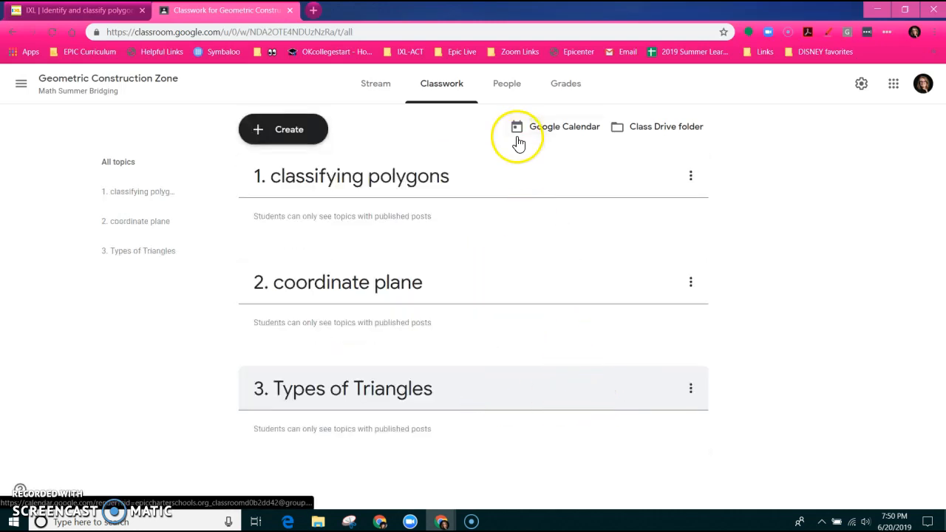
Post a 'Syllabus' material with the Summer Bridging 2019 syllabus doc attached from Drive
{"action": "left_click", "coordinate": [281, 133]}
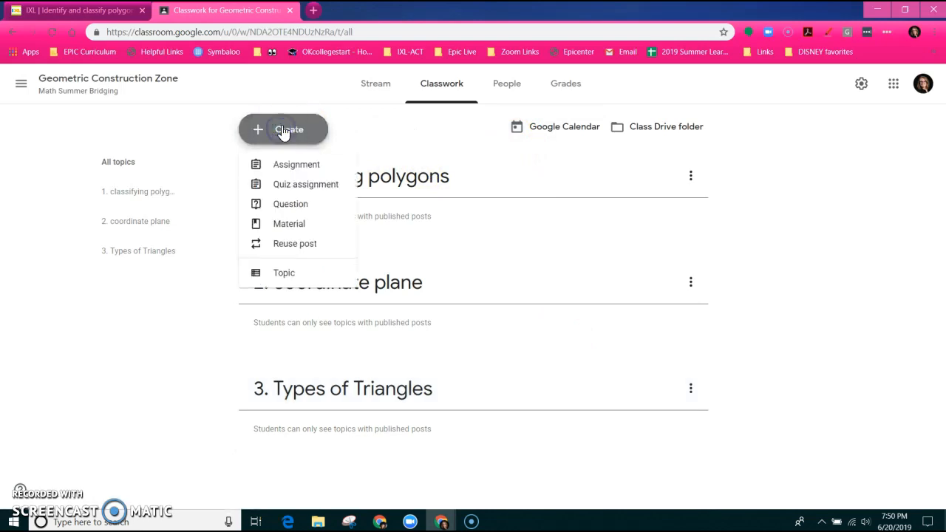
{"action": "left_click", "coordinate": [298, 235]}
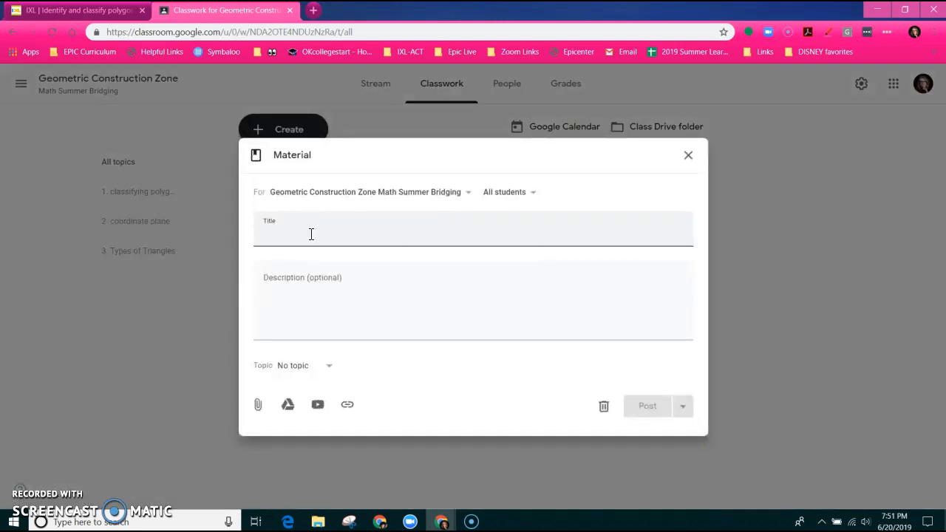
{"action": "left_click", "coordinate": [357, 230]}
{"action": "type", "text": "Syllabus"}
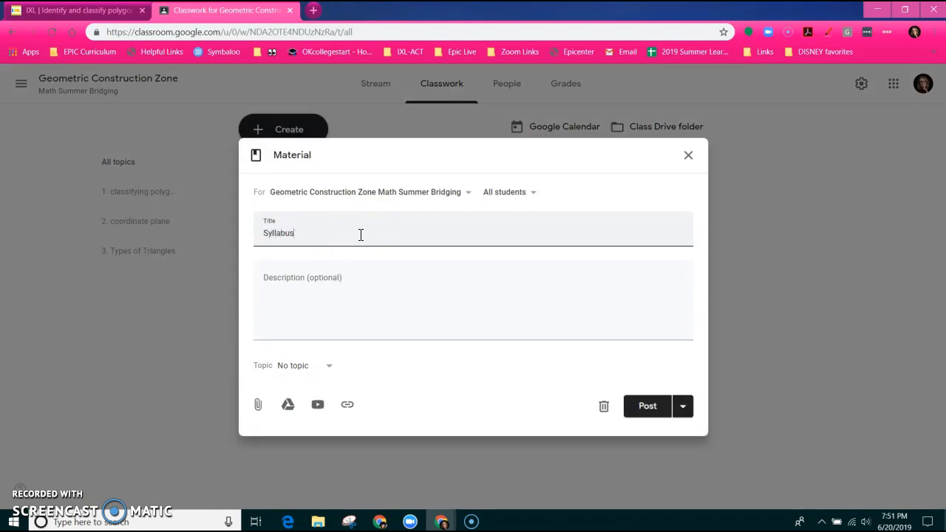
{"action": "left_click", "coordinate": [354, 277]}
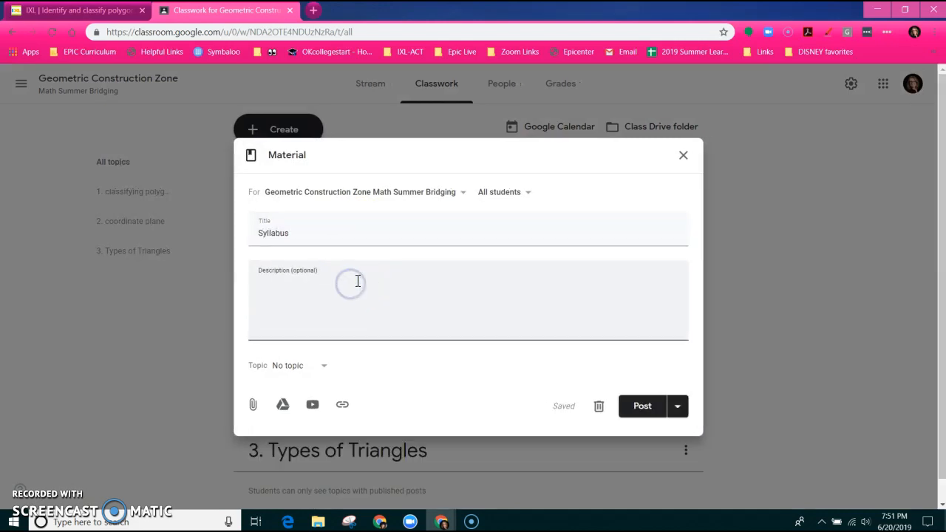
{"action": "left_click", "coordinate": [282, 405]}
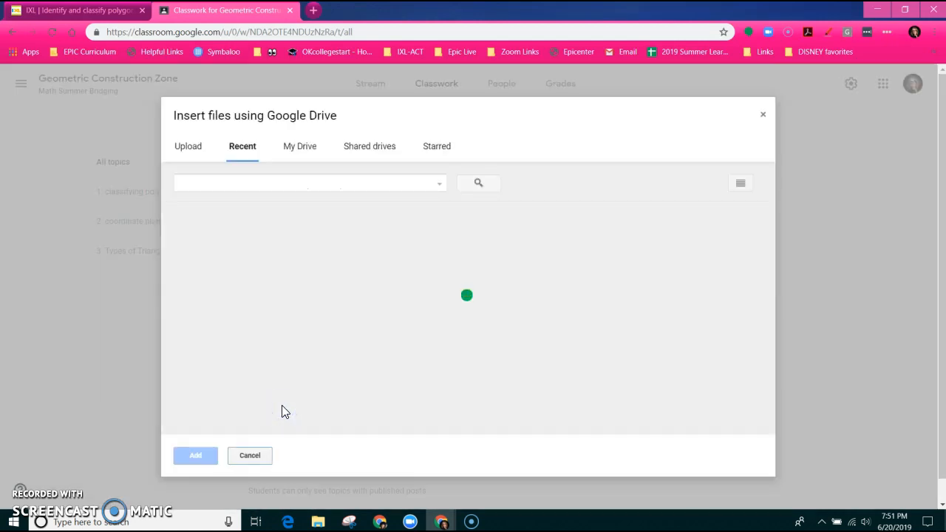
{"action": "left_click", "coordinate": [449, 317]}
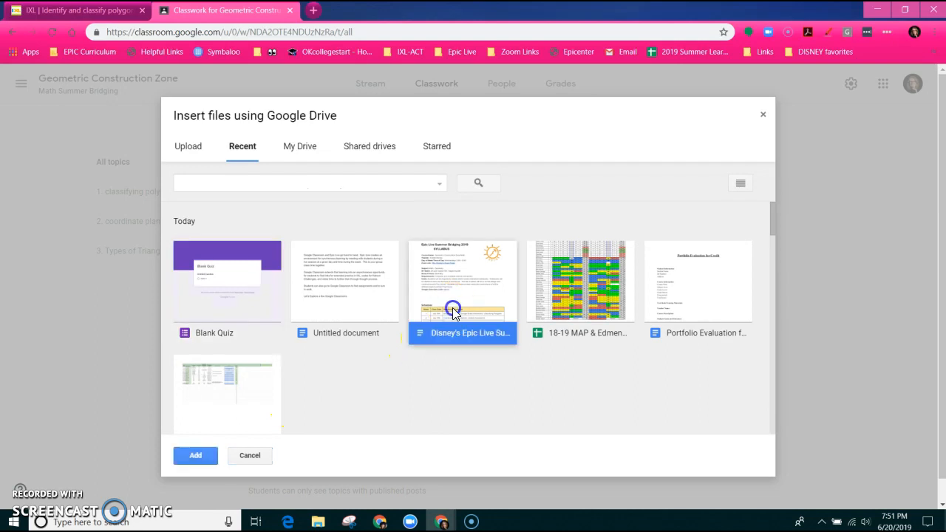
{"action": "left_click", "coordinate": [195, 454]}
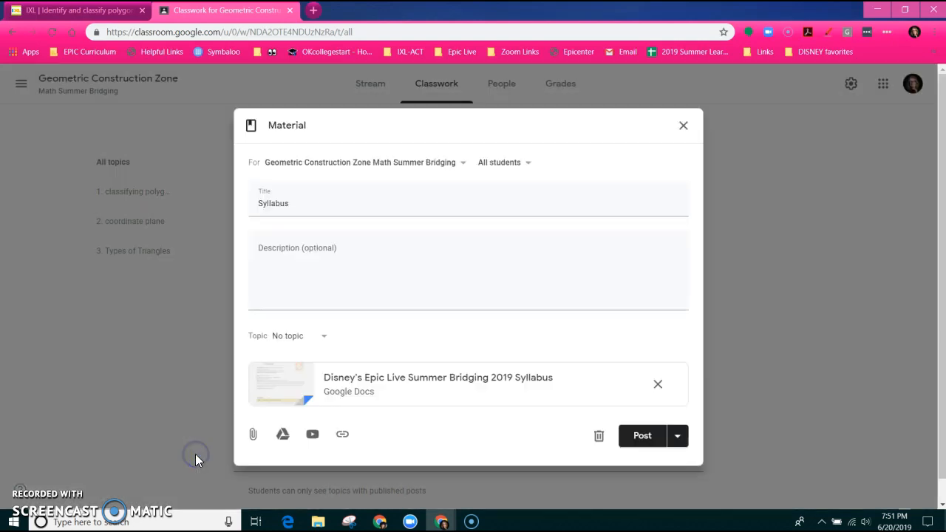
{"action": "left_click", "coordinate": [642, 437]}
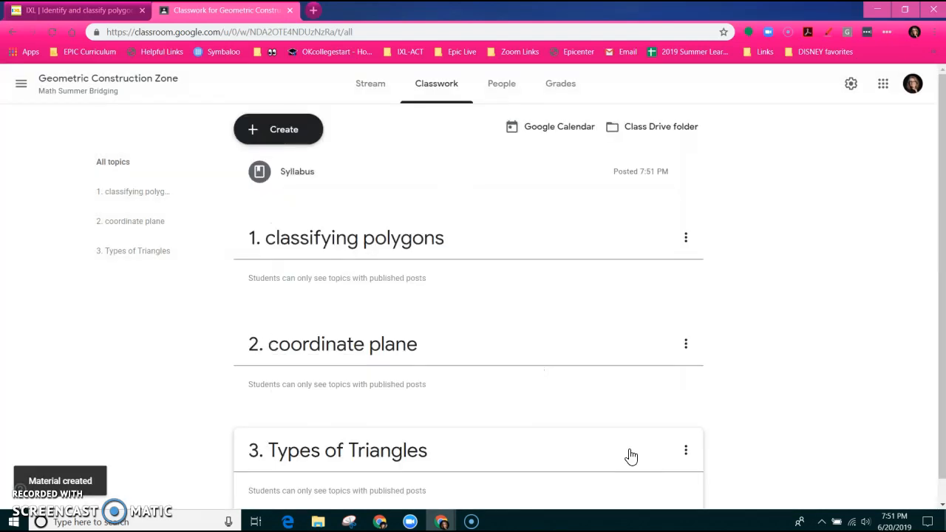
{"action": "left_click", "coordinate": [491, 306]}
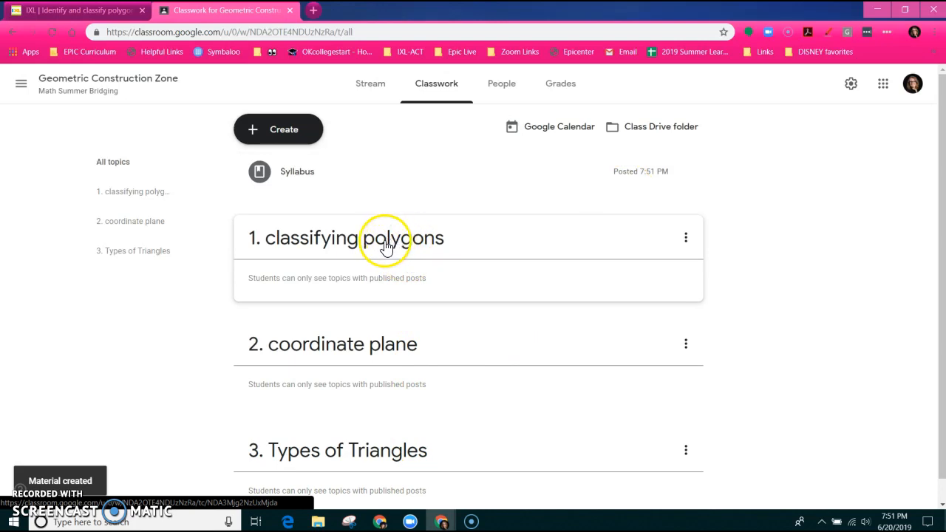
Start a new assignment titled 'Polygon Classification'
{"action": "left_click", "coordinate": [292, 139]}
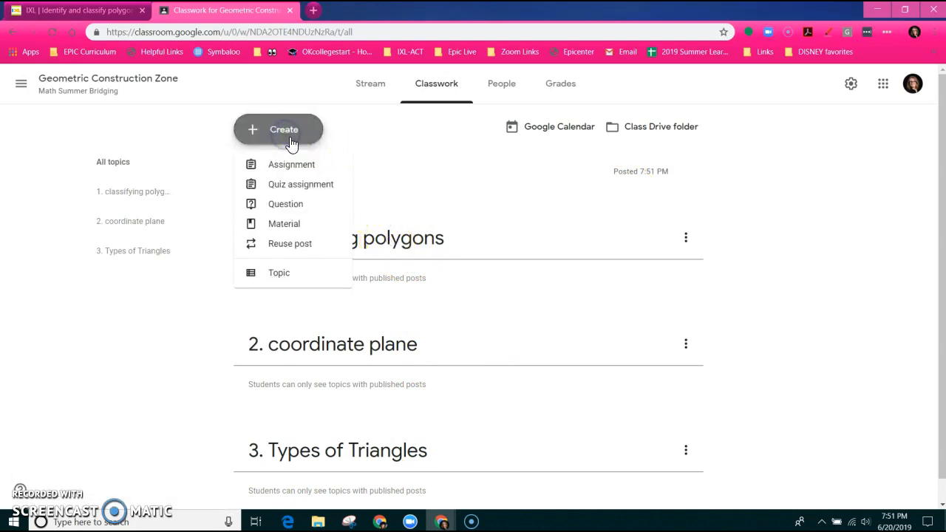
{"action": "left_click", "coordinate": [289, 164]}
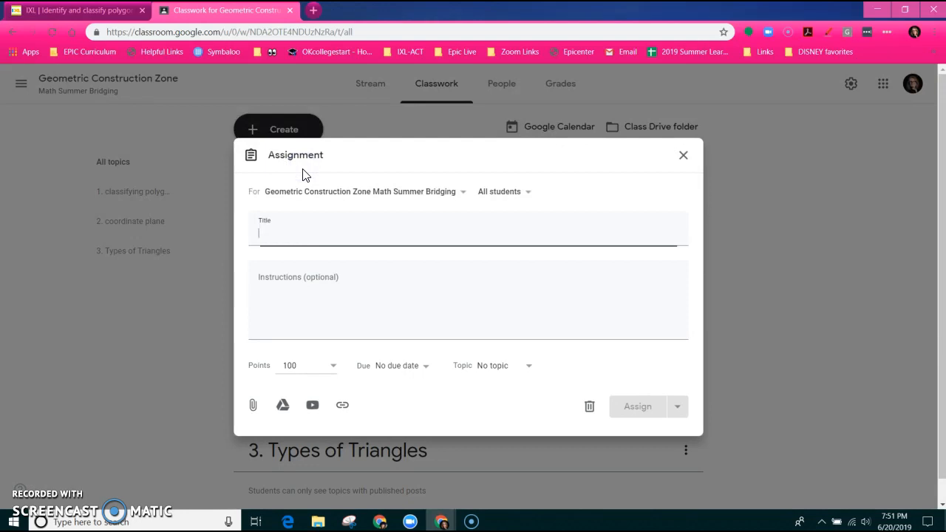
{"action": "left_click", "coordinate": [326, 236]}
{"action": "type", "text": "P"}
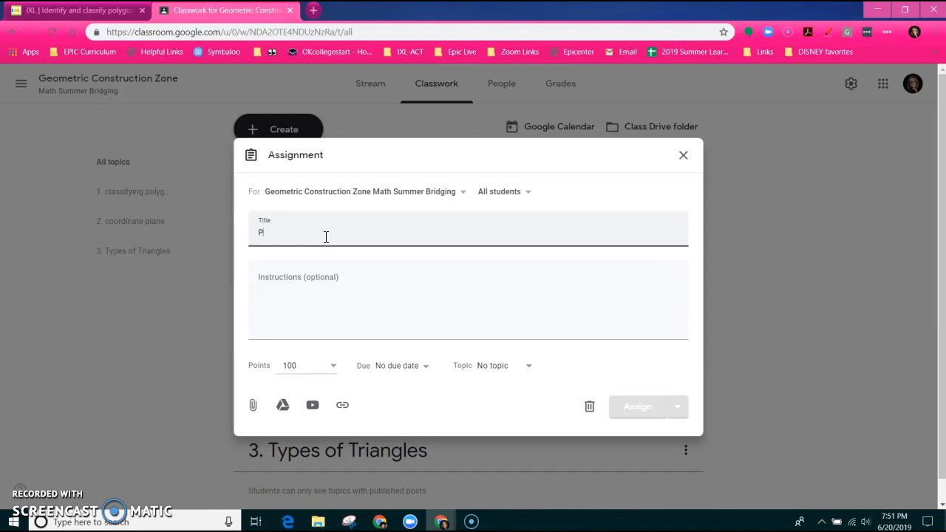
{"action": "type", "text": "olygot"}
{"action": "key", "text": "BackSpace"}
{"action": "type", "text": "n "}
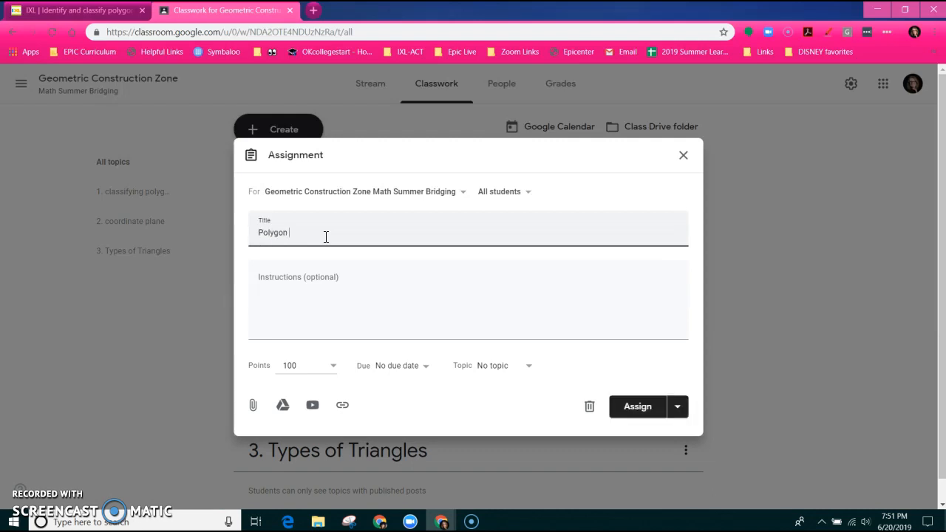
{"action": "type", "text": "Classification"}
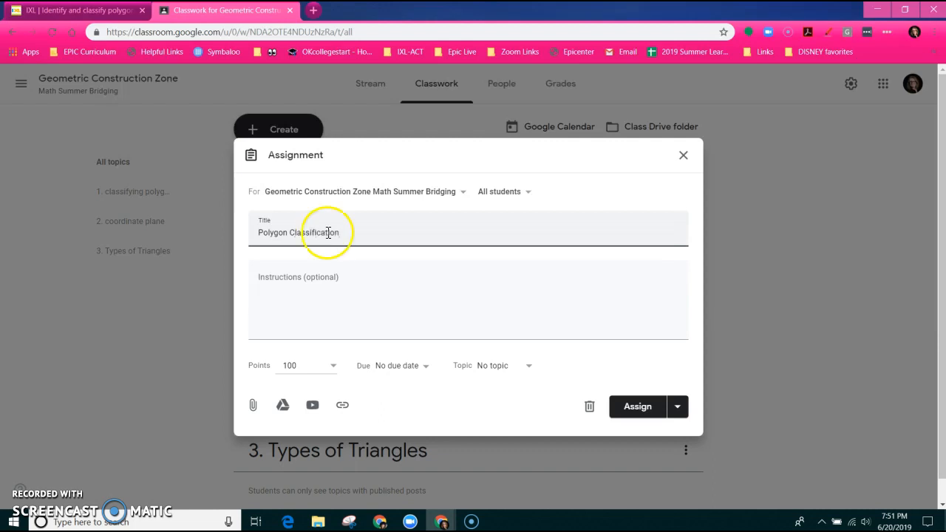
Enter instructions to turn in a screenshot of your IXL practice after scoring 80% or higher
{"action": "left_click", "coordinate": [326, 285]}
{"action": "type", "text": "Se"}
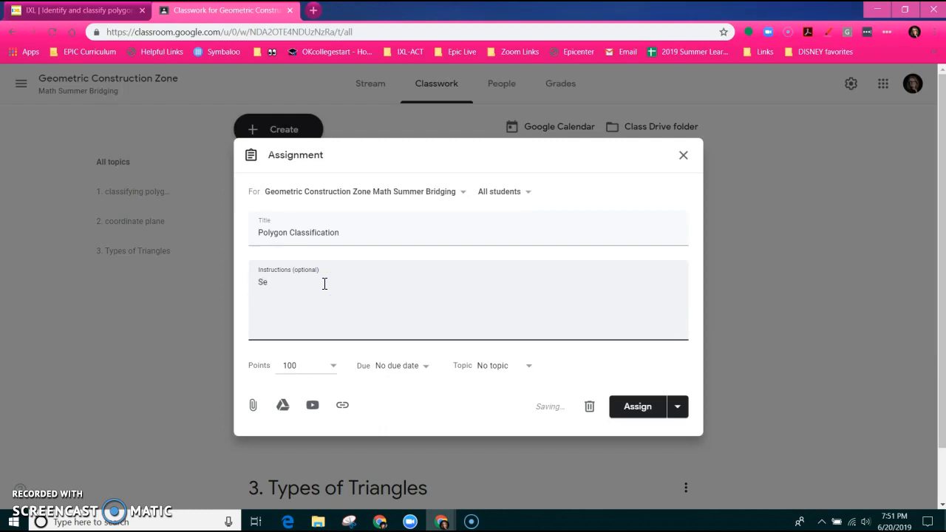
{"action": "key", "text": "BackSpace"}
{"action": "key", "text": "BackSpace"}
{"action": "type", "text": "Turn in a screenshot of you IXL practice"}
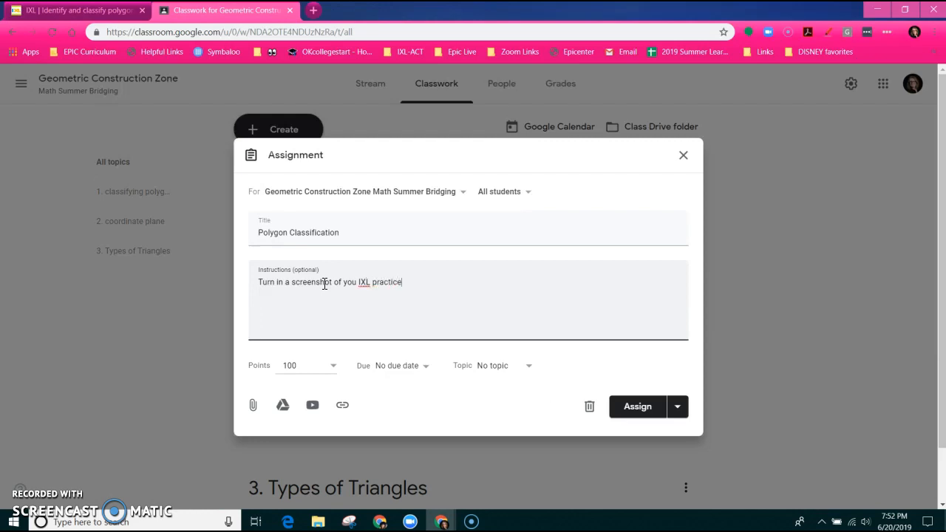
{"action": "type", "text": " when you earn a score of 80"}
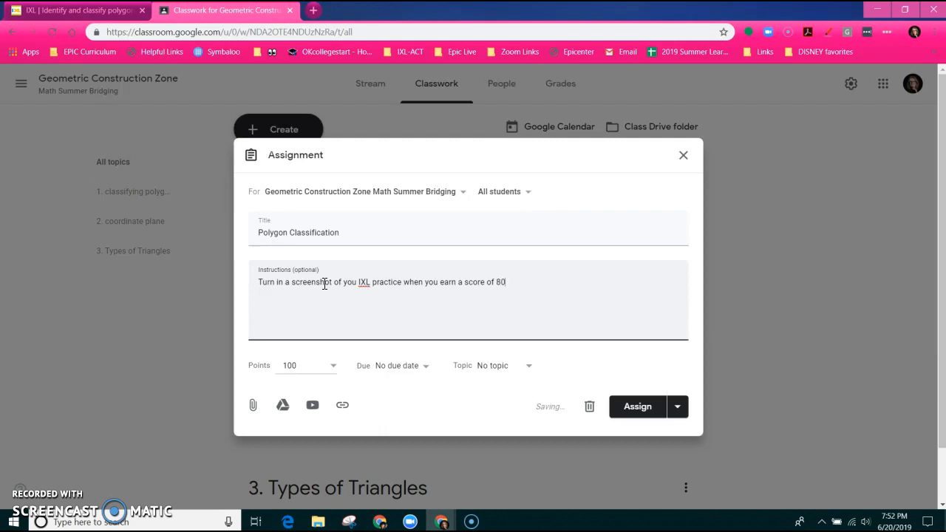
{"action": "type", "text": "% or higher."}
{"action": "left_click", "coordinate": [358, 282]}
{"action": "type", "text": "r"}
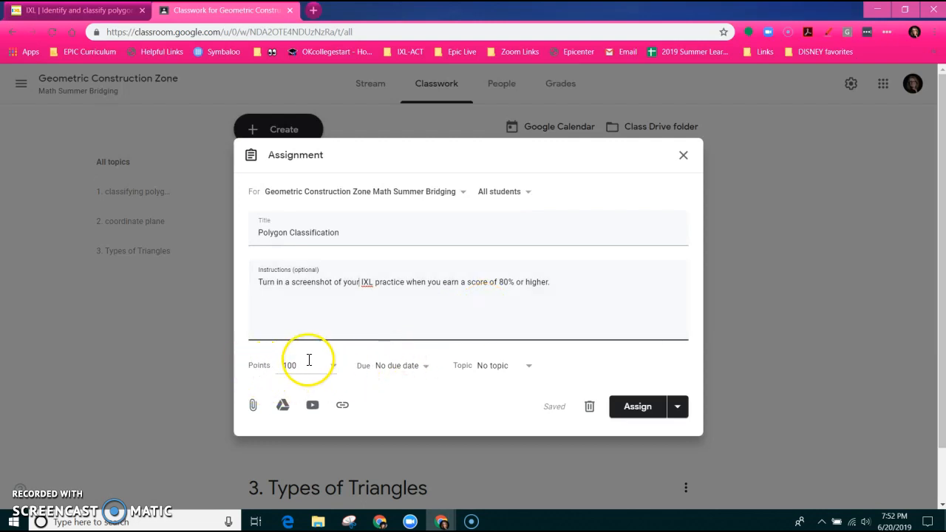
Set the assignment's due date to July 12 at 11:59 PM
{"action": "left_click", "coordinate": [398, 368]}
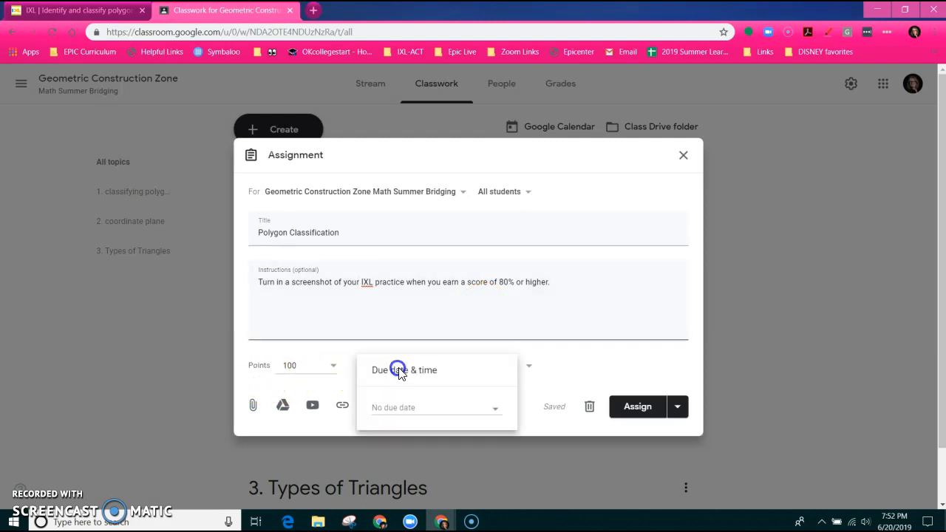
{"action": "left_click", "coordinate": [498, 414]}
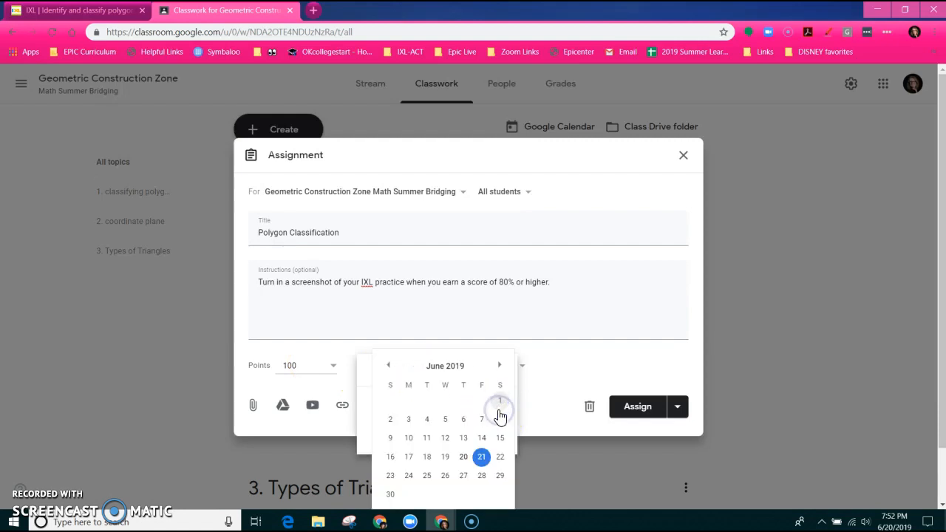
{"action": "left_click", "coordinate": [500, 366]}
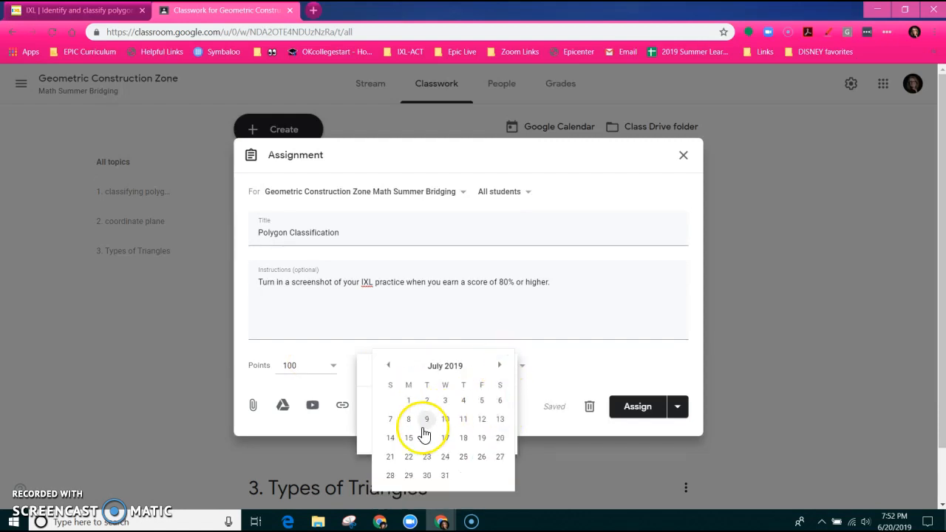
{"action": "left_click", "coordinate": [482, 419]}
{"action": "left_click", "coordinate": [462, 433]}
{"action": "left_click", "coordinate": [495, 433]}
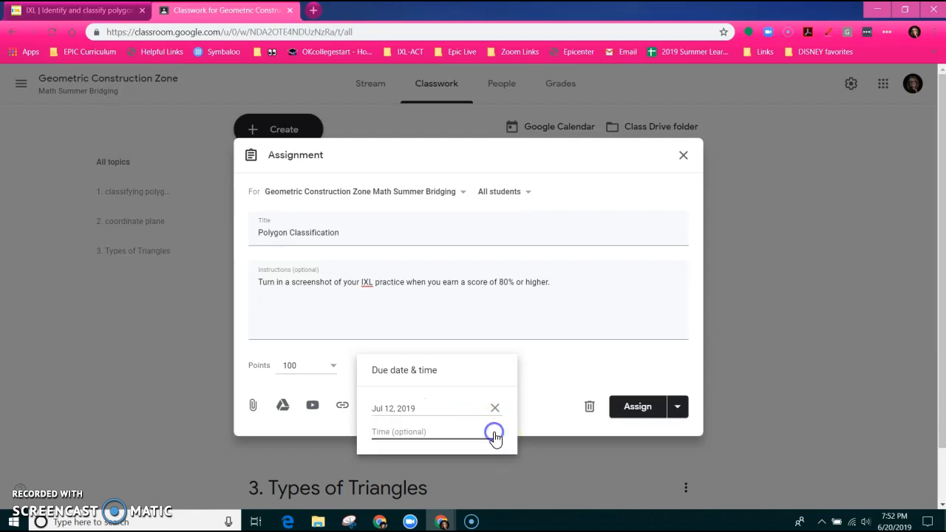
{"action": "left_click", "coordinate": [466, 433]}
{"action": "left_click", "coordinate": [426, 432]}
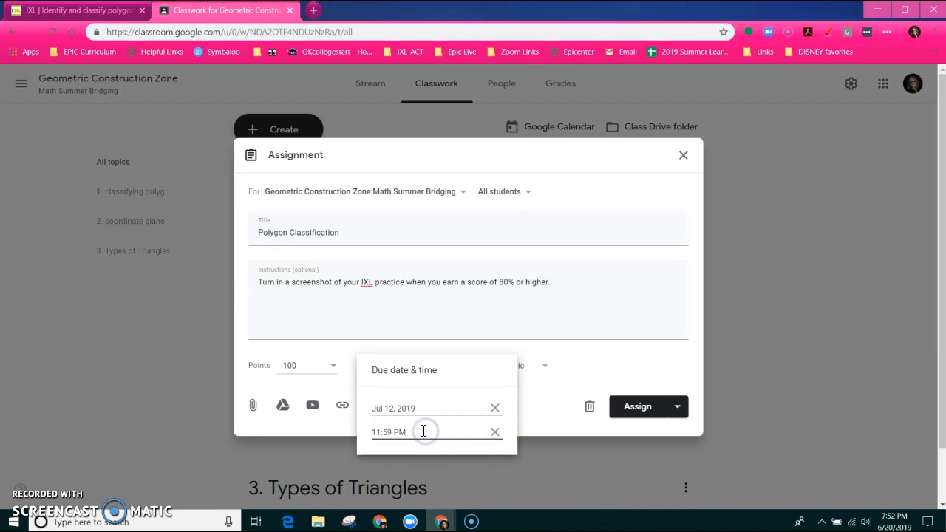
{"action": "left_click", "coordinate": [546, 425]}
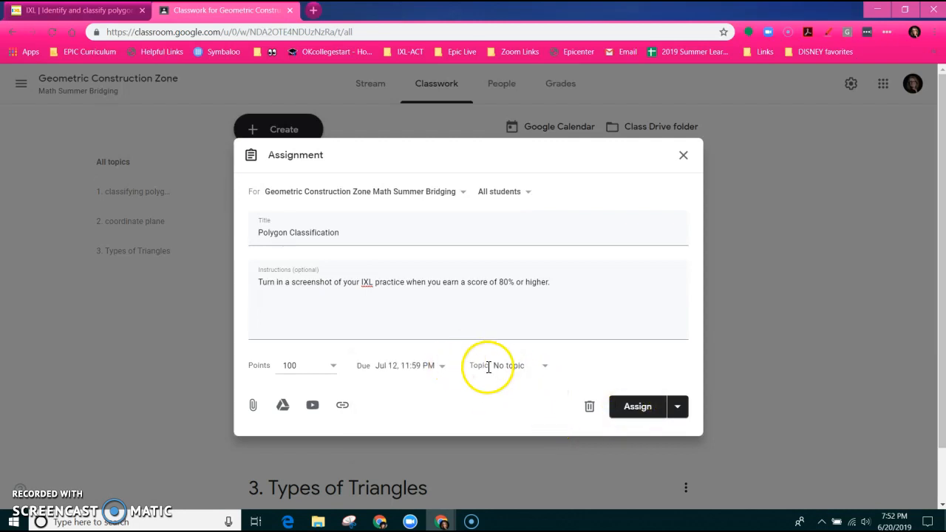
File the assignment under the topic '1. classifying polygons'
{"action": "left_click", "coordinate": [513, 367]}
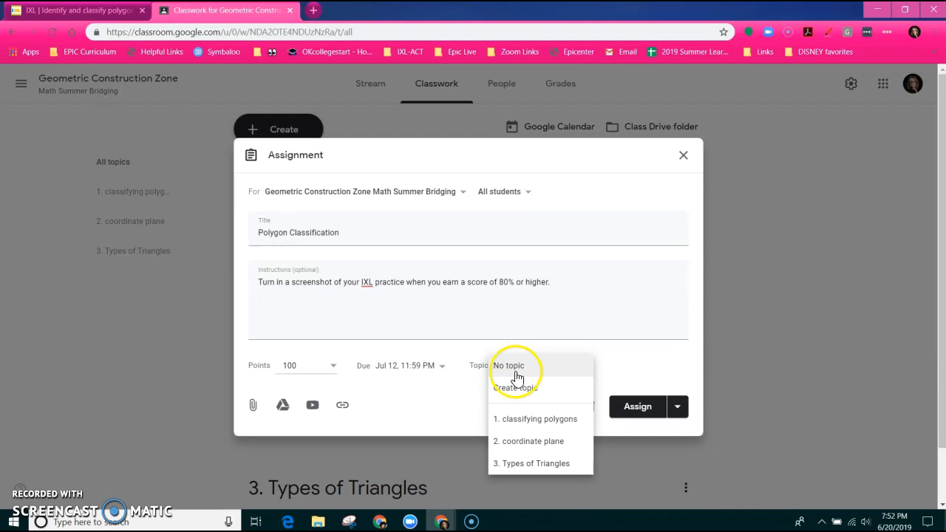
{"action": "left_click", "coordinate": [534, 418]}
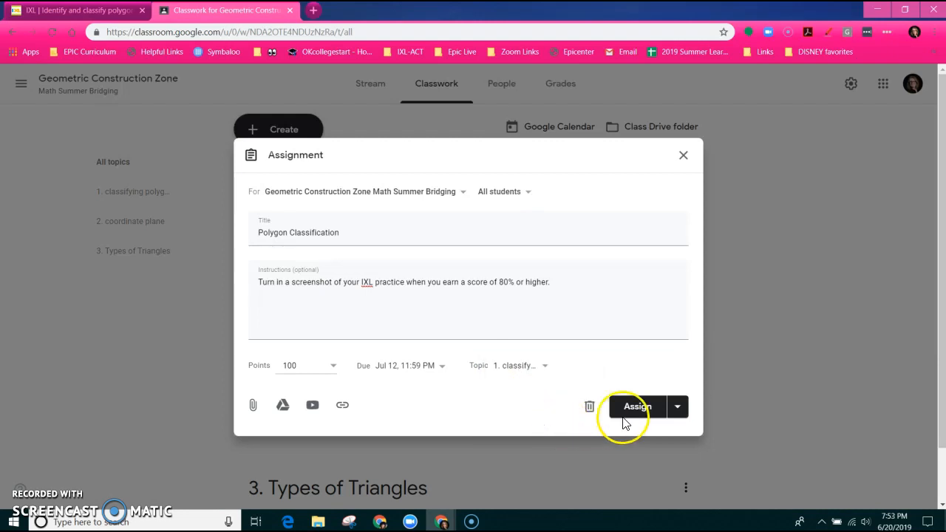
{"action": "left_click", "coordinate": [677, 407]}
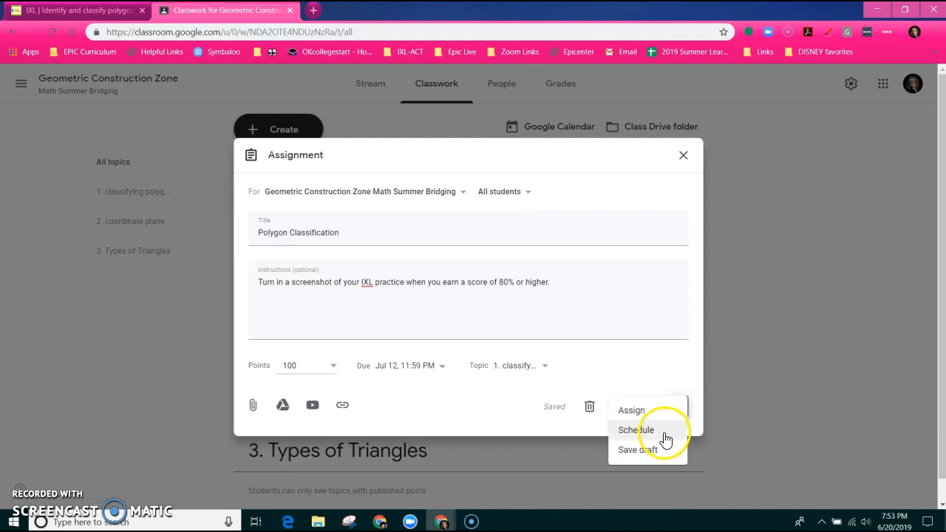
Schedule Polygon Classification to post on Jul 10, 2019 at 3:00 PM
{"action": "left_click", "coordinate": [659, 436]}
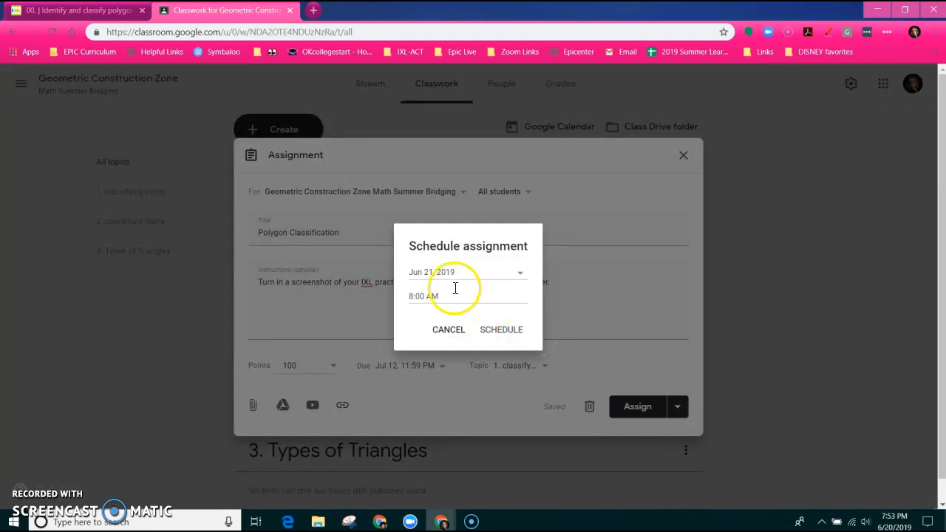
{"action": "left_click", "coordinate": [471, 270]}
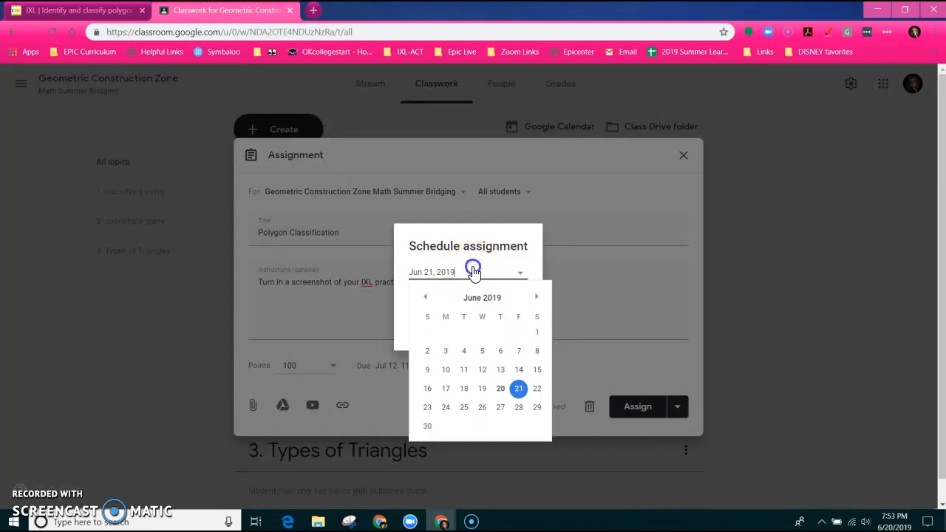
{"action": "left_click", "coordinate": [537, 296]}
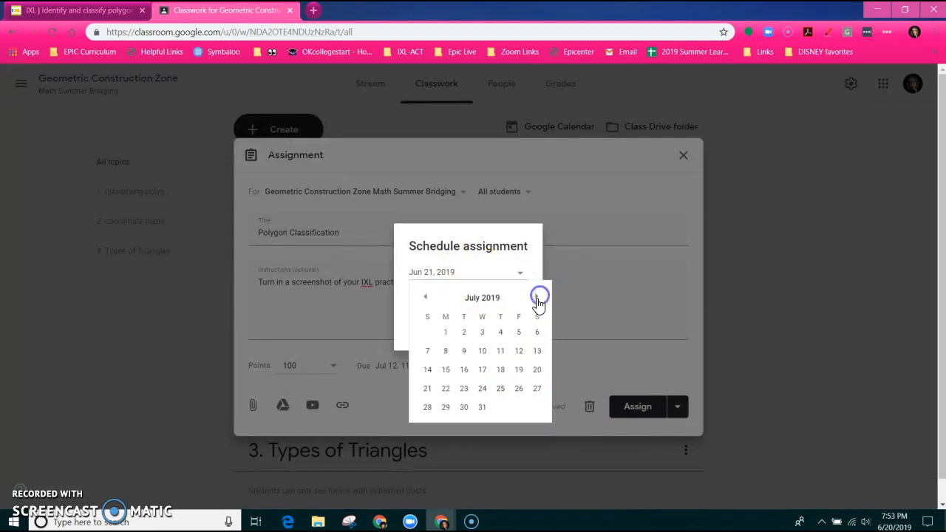
{"action": "left_click", "coordinate": [485, 352]}
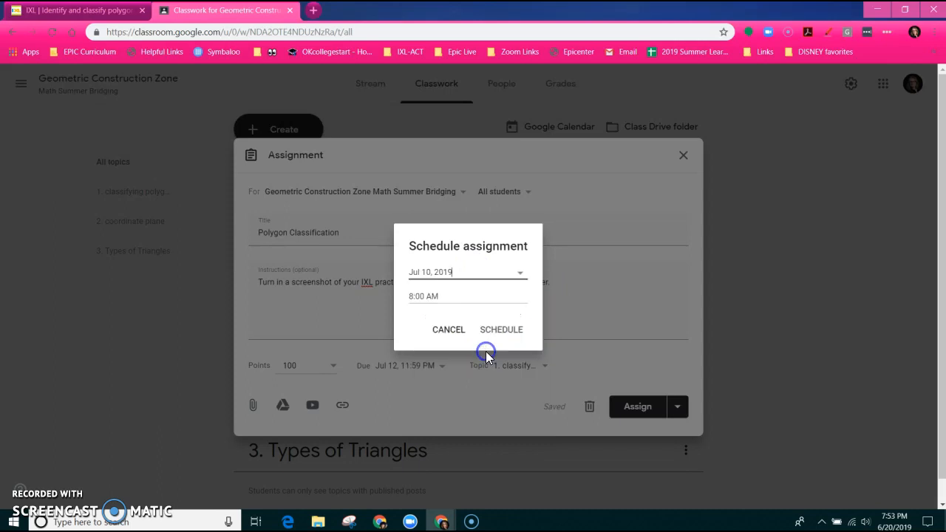
{"action": "left_click", "coordinate": [468, 301]}
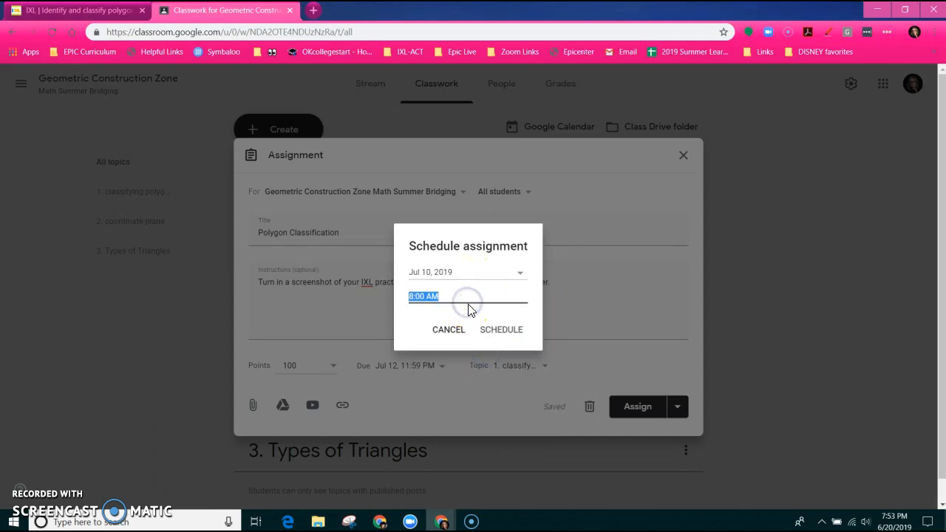
{"action": "left_click", "coordinate": [416, 295]}
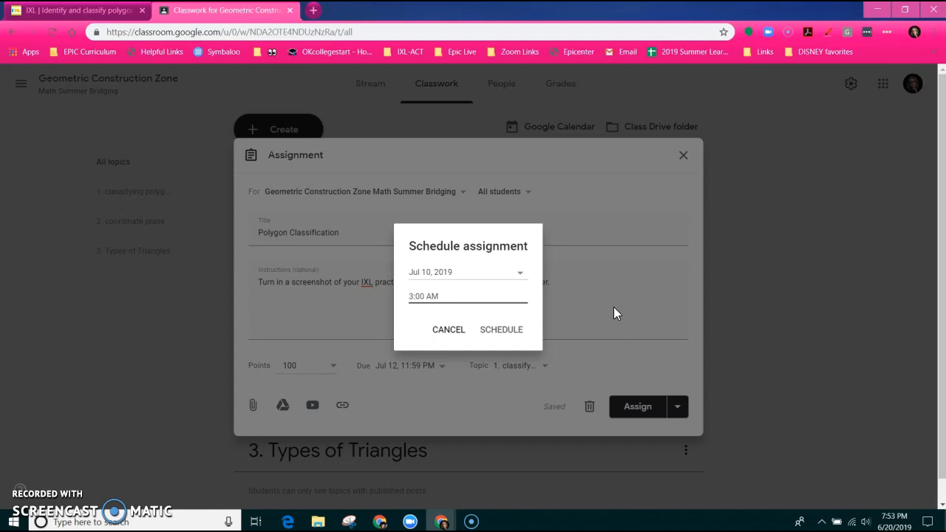
{"action": "left_click", "coordinate": [454, 296]}
{"action": "key", "text": "BackSpace"}
{"action": "left_click", "coordinate": [503, 333]}
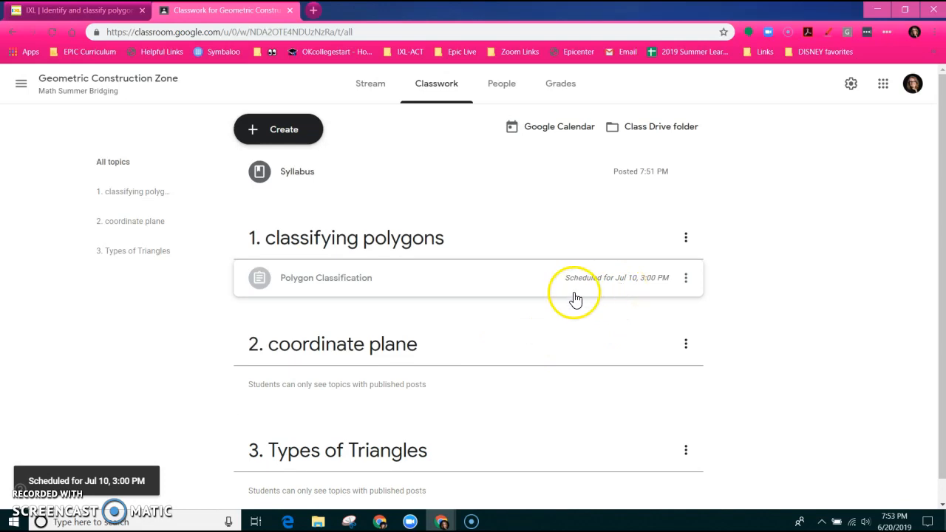
Expand the Polygon Classification post, then view the Grades page showing no students
{"action": "left_click", "coordinate": [623, 282]}
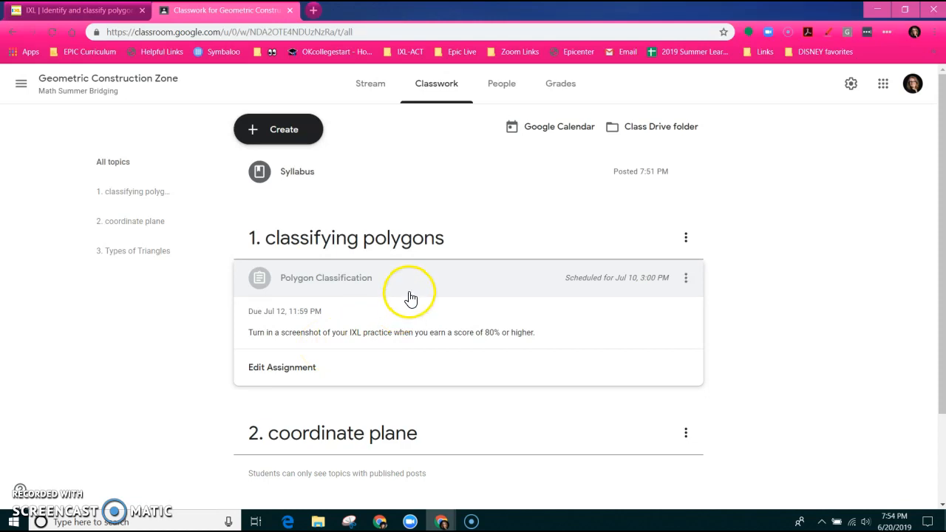
{"action": "left_click", "coordinate": [566, 88]}
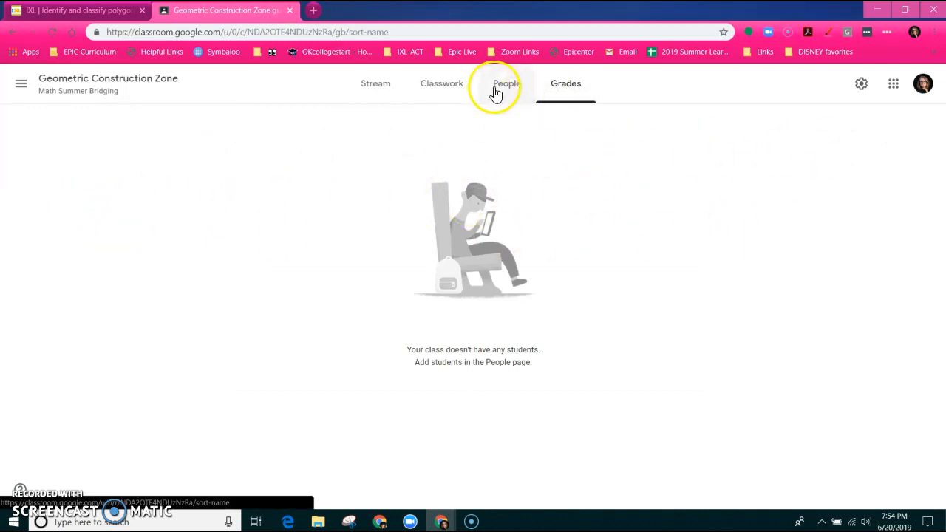
Go to the People page showing two teachers and no students
{"action": "left_click", "coordinate": [499, 90]}
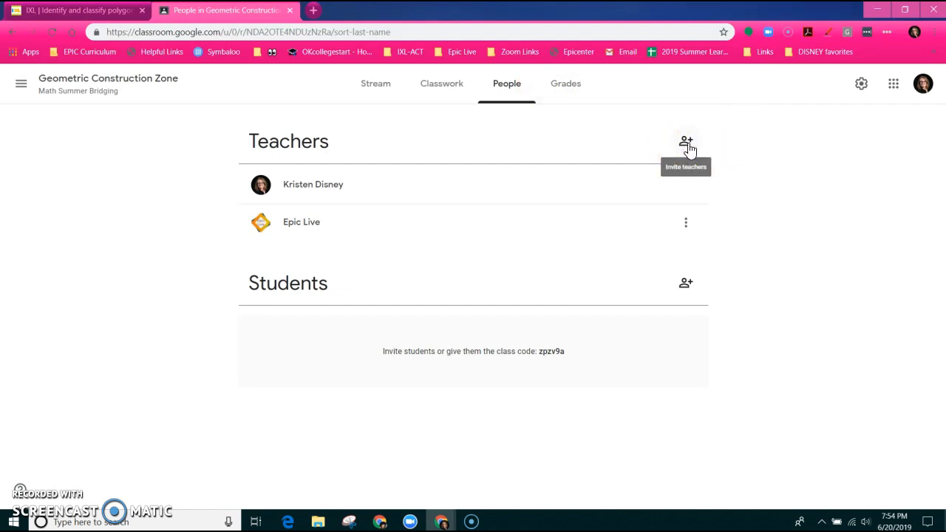
{"action": "left_click", "coordinate": [686, 284]}
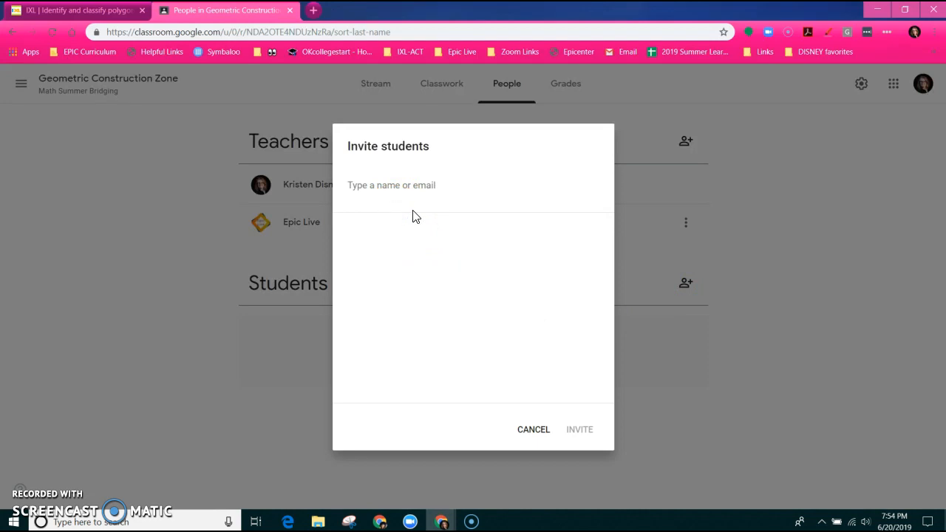
{"action": "left_click", "coordinate": [425, 203]}
{"action": "left_click", "coordinate": [406, 186]}
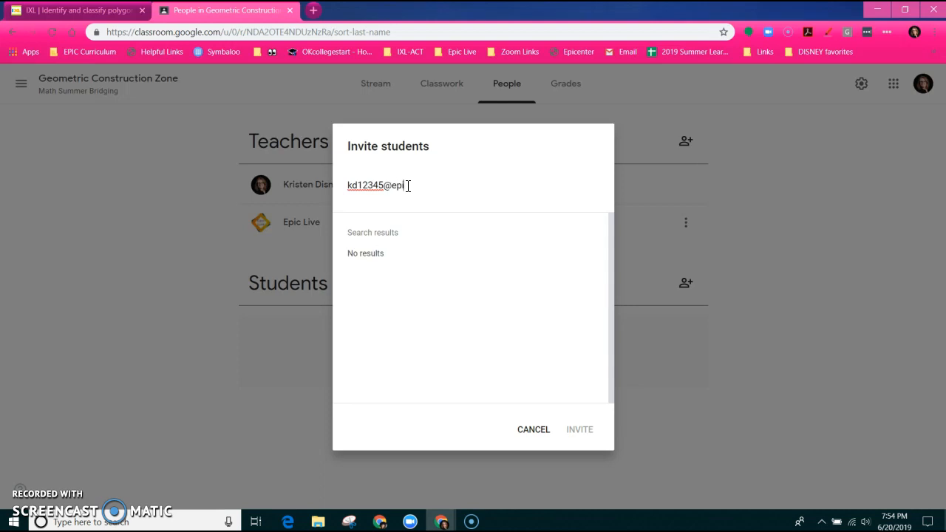
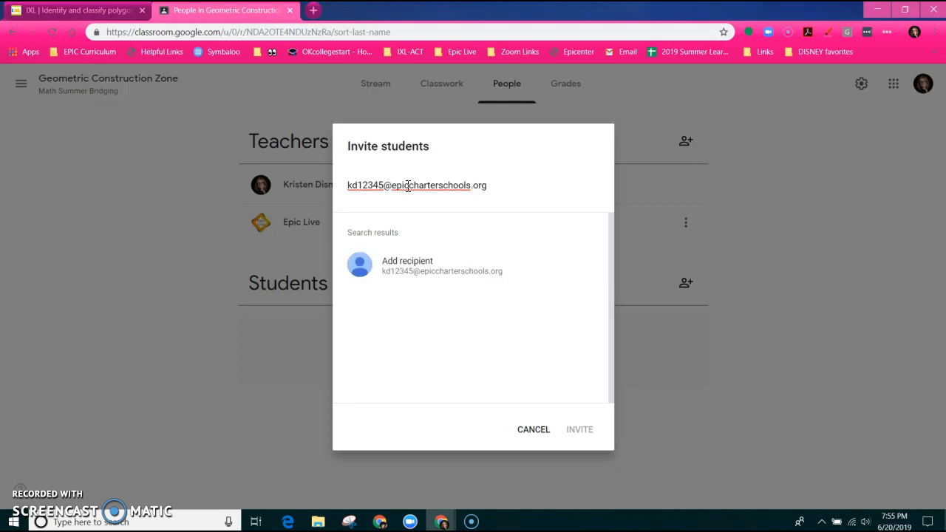
{"action": "left_click", "coordinate": [410, 287]}
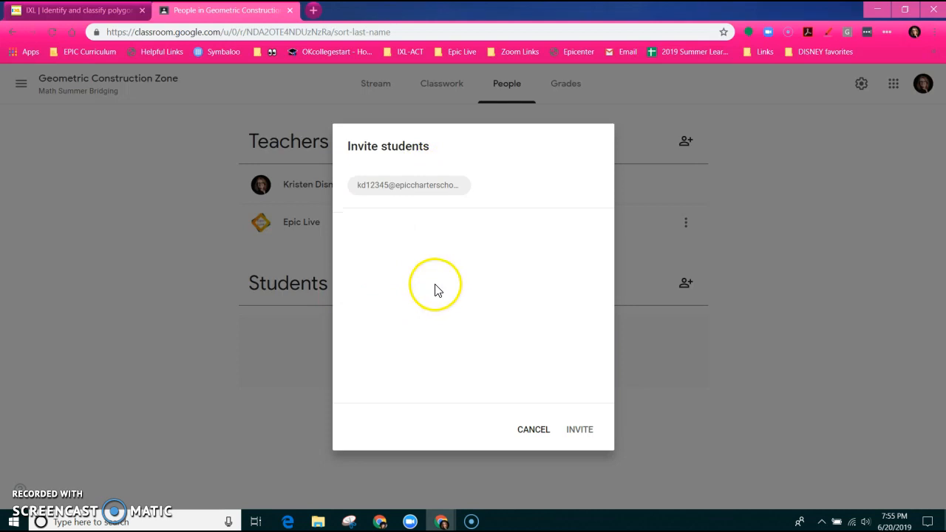
{"action": "left_click", "coordinate": [537, 435]}
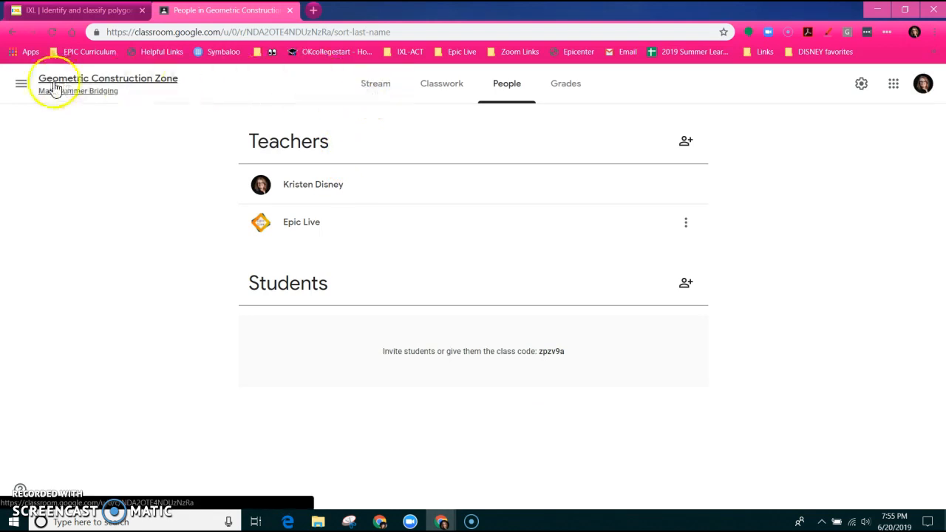
Switch to the Summer Reading: Fahrenheit 451 class and view its Flipgrid, Zoom and Free book materials
{"action": "left_click", "coordinate": [20, 84]}
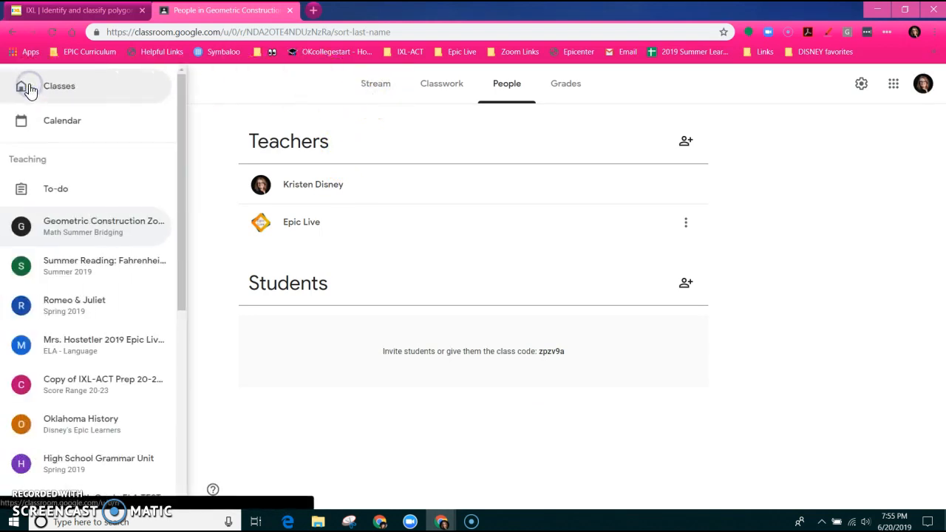
{"action": "left_click", "coordinate": [43, 273]}
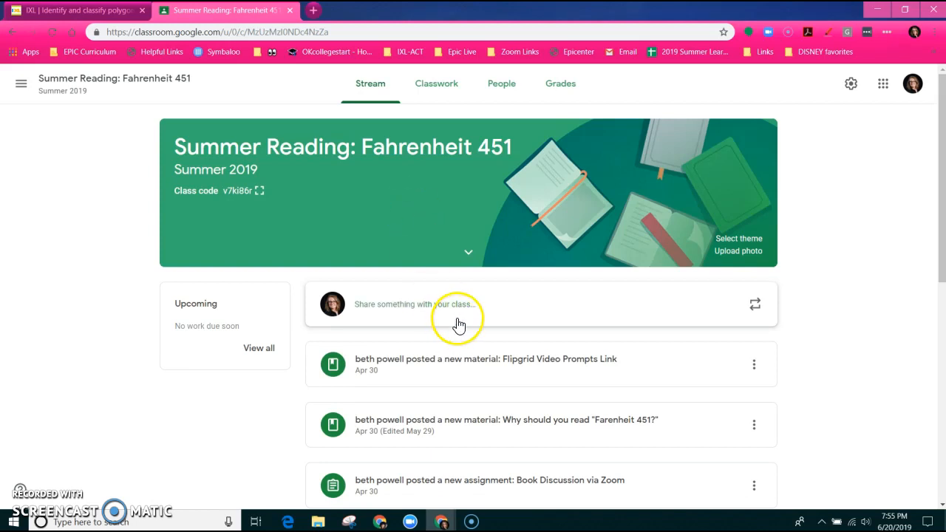
{"action": "scroll", "coordinate": [443, 325], "scroll_direction": "down", "scroll_amount": 5}
{"action": "scroll", "coordinate": [425, 347], "scroll_direction": "down", "scroll_amount": 2}
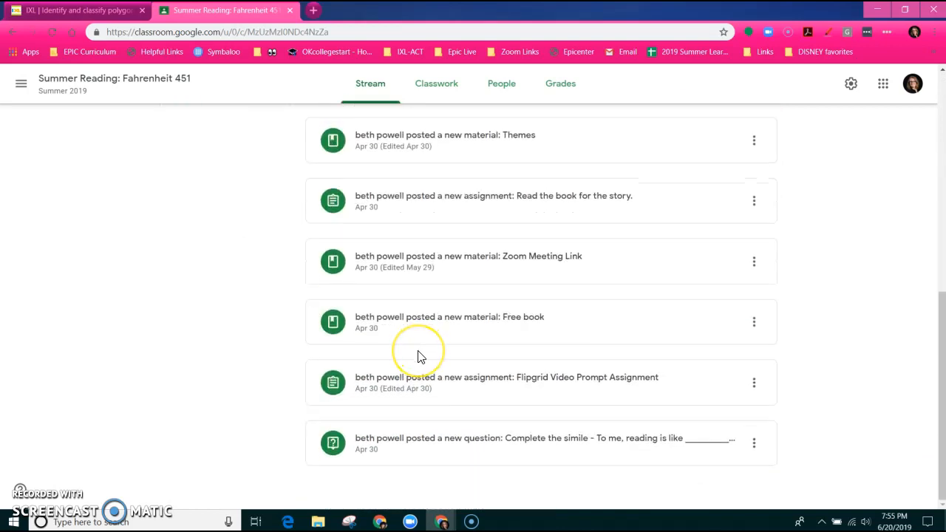
{"action": "scroll", "coordinate": [417, 357], "scroll_direction": "up", "scroll_amount": 8}
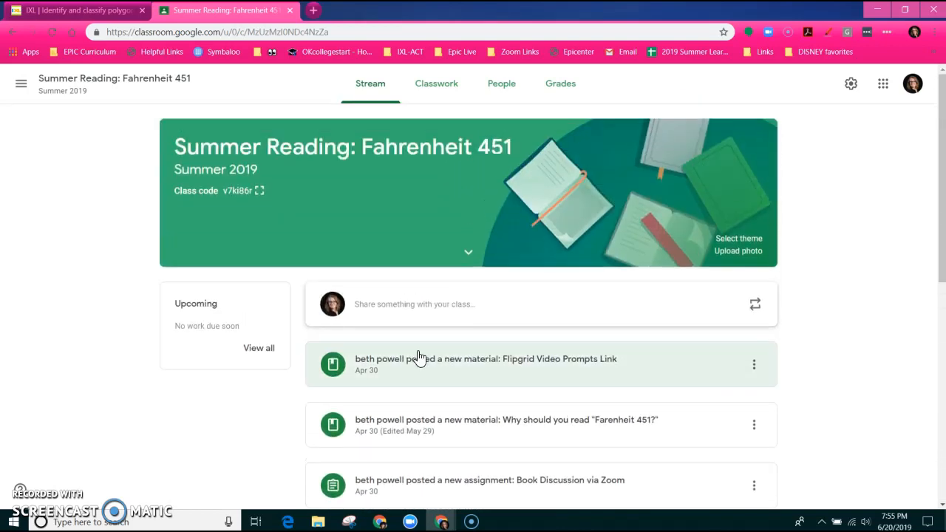
{"action": "left_click", "coordinate": [436, 92]}
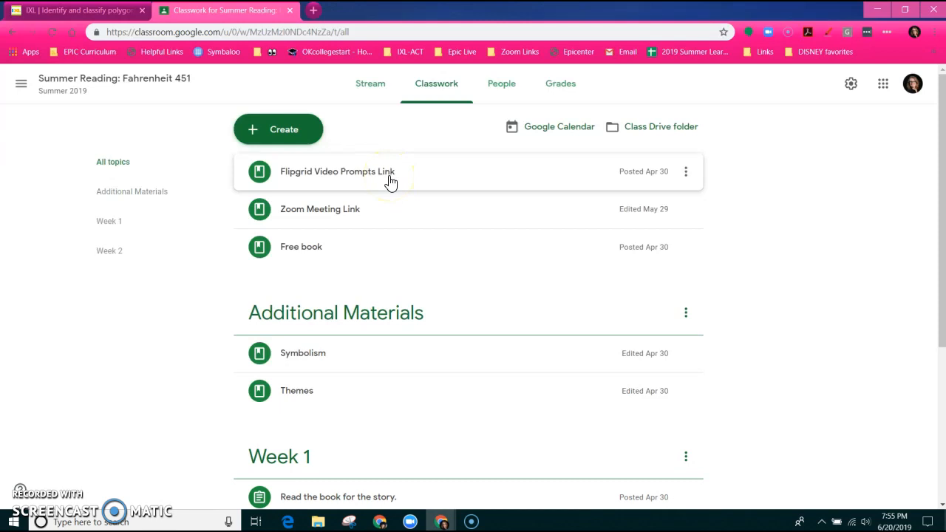
Scroll the Fahrenheit 451 classwork, then view its two teachers and three students
{"action": "scroll", "coordinate": [388, 184], "scroll_direction": "down", "scroll_amount": 2}
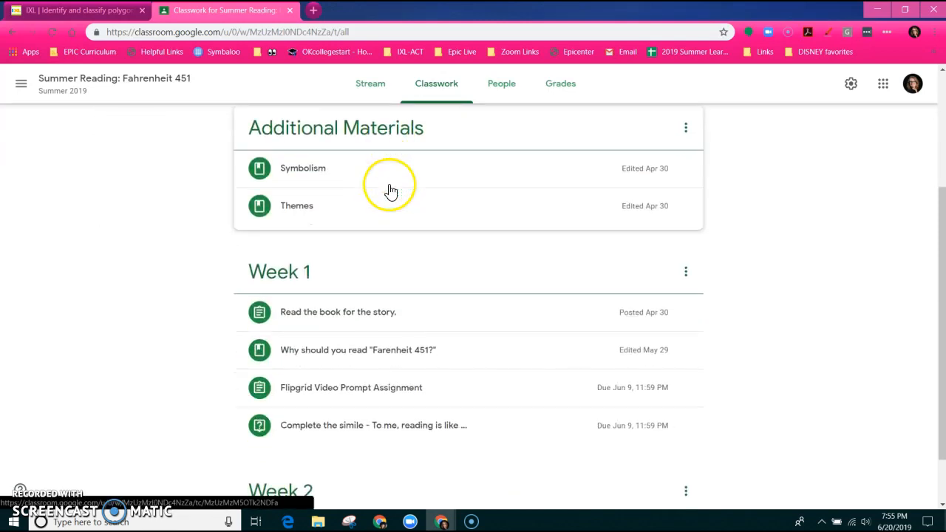
{"action": "scroll", "coordinate": [362, 216], "scroll_direction": "down", "scroll_amount": 1}
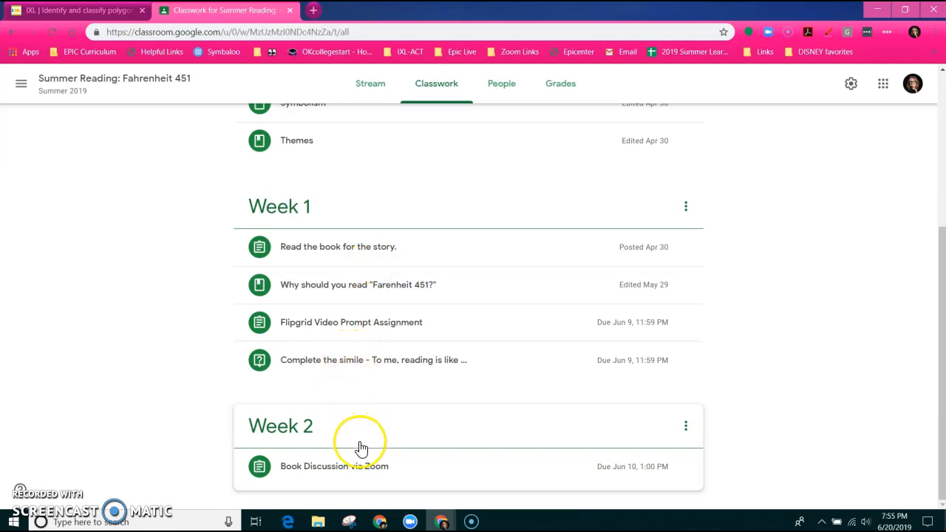
{"action": "scroll", "coordinate": [350, 394], "scroll_direction": "up", "scroll_amount": 4}
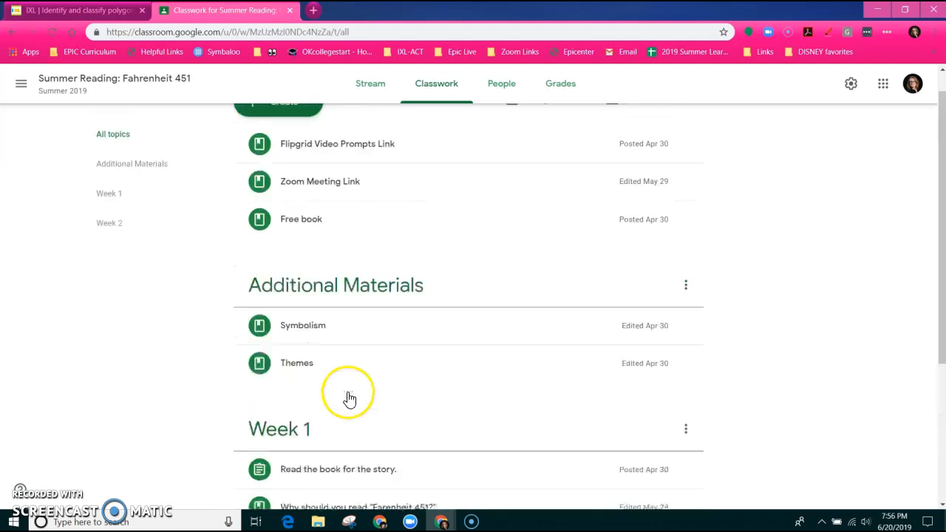
{"action": "left_click", "coordinate": [499, 91]}
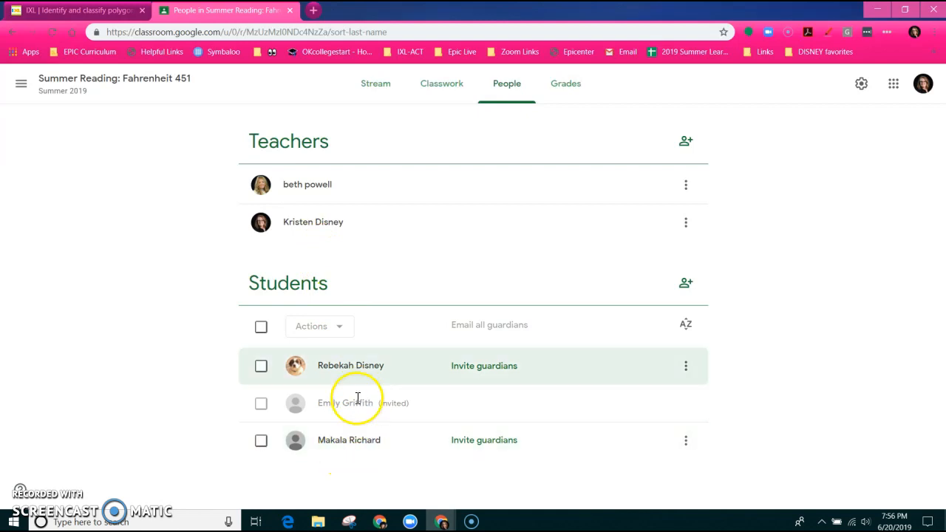
View the Summer Reading: Fahrenheit 451 gradebook, opening and dismissing a reading grade's options menu
{"action": "left_click", "coordinate": [558, 89]}
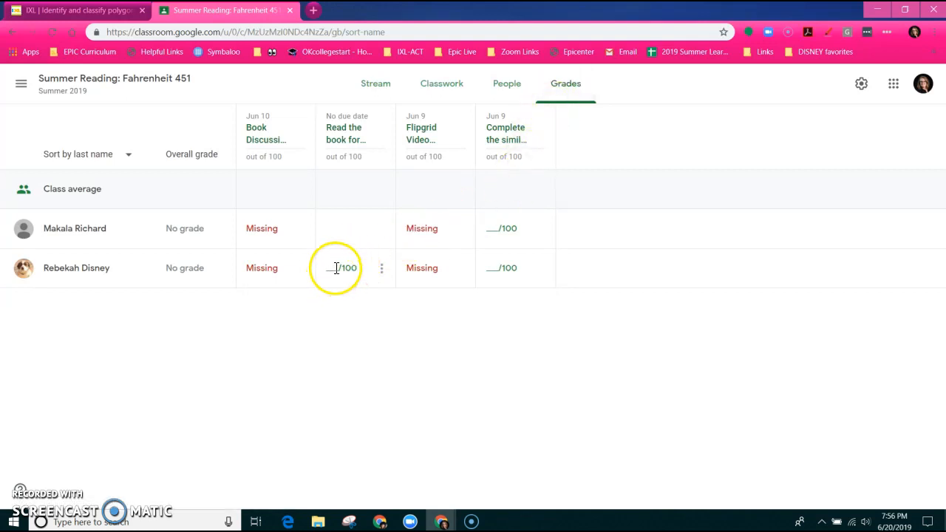
{"action": "left_click", "coordinate": [381, 272]}
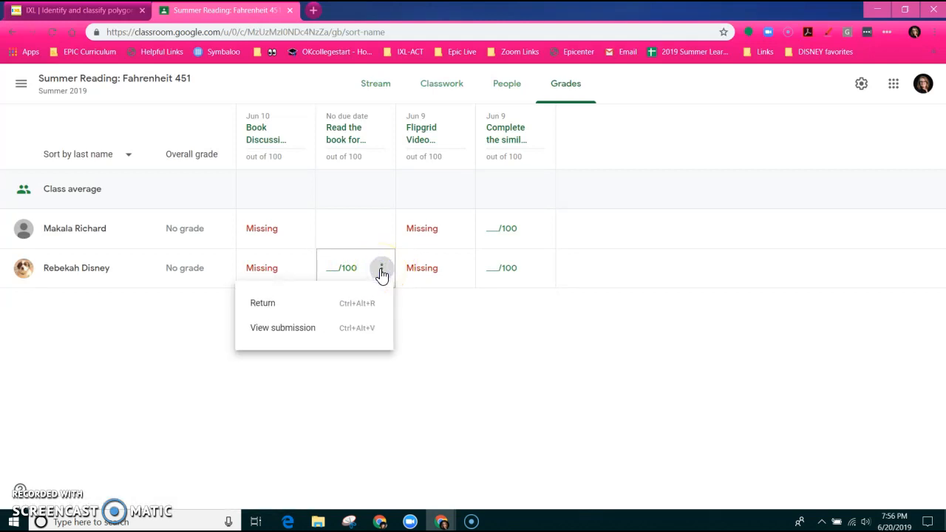
{"action": "left_click", "coordinate": [468, 357]}
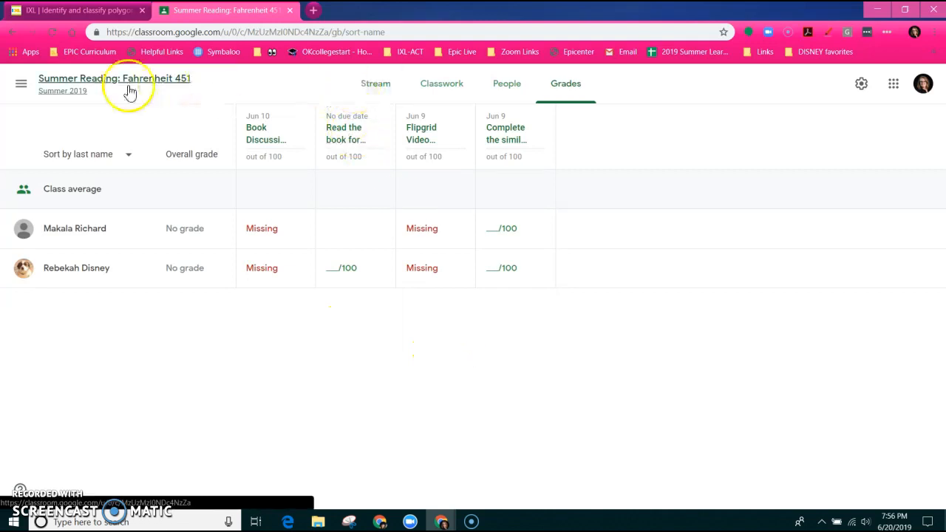
Switch to the Epic Live Summer Bridging class and browse its Classwork
{"action": "left_click", "coordinate": [25, 86]}
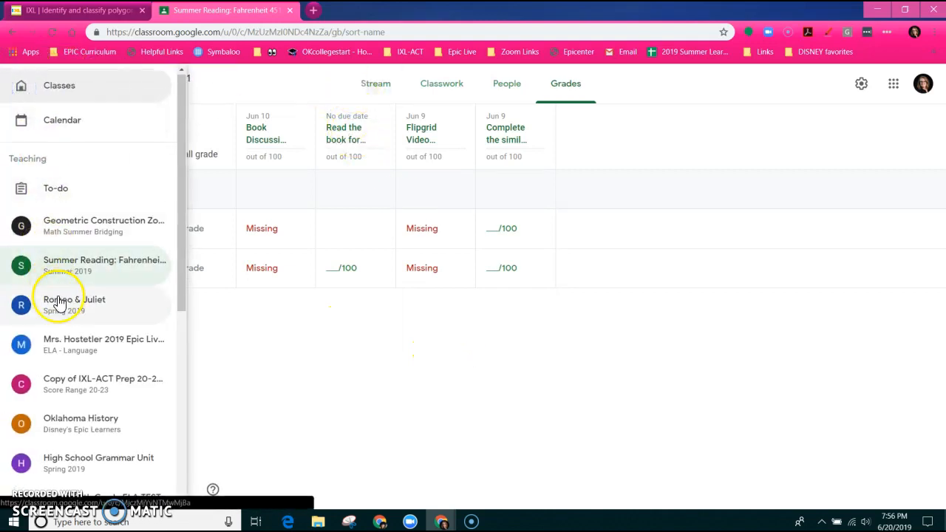
{"action": "scroll", "coordinate": [62, 303], "scroll_direction": "down", "scroll_amount": 5}
{"action": "left_click", "coordinate": [73, 405]}
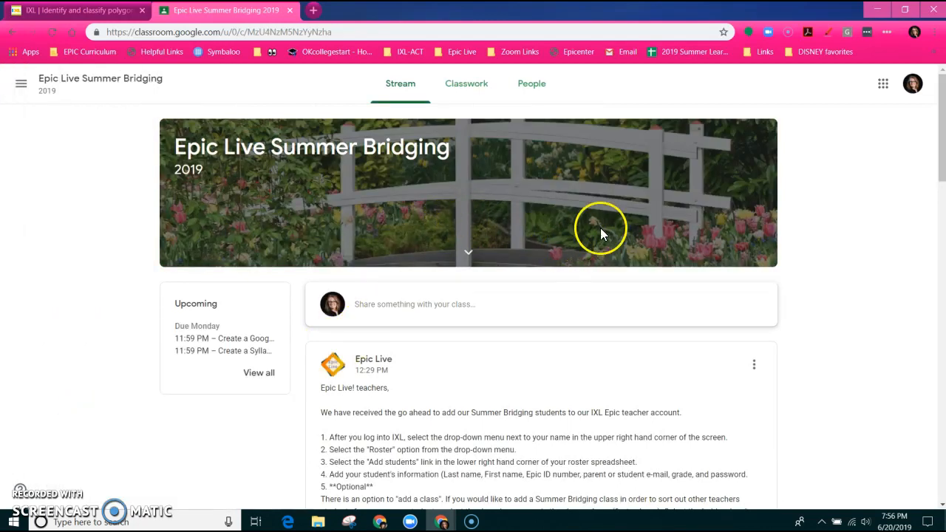
{"action": "left_click", "coordinate": [466, 87]}
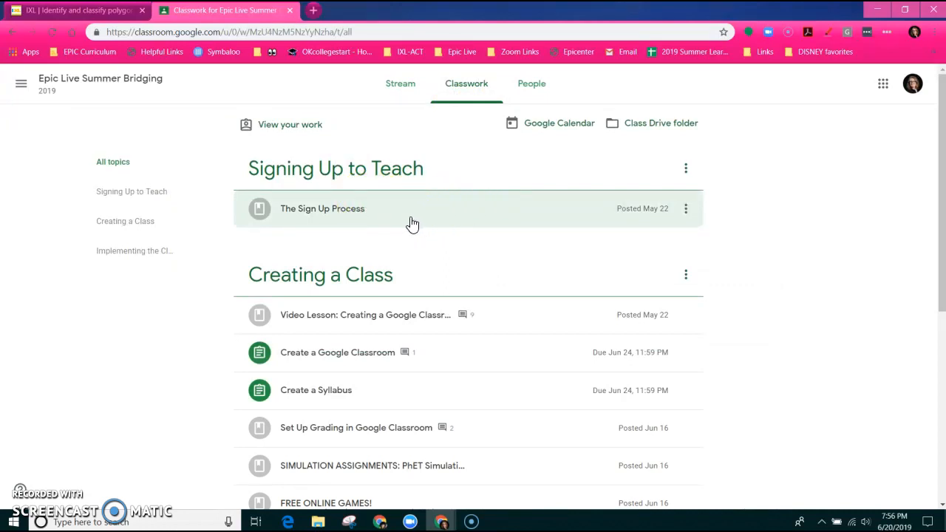
{"action": "scroll", "coordinate": [411, 225], "scroll_direction": "down", "scroll_amount": 1}
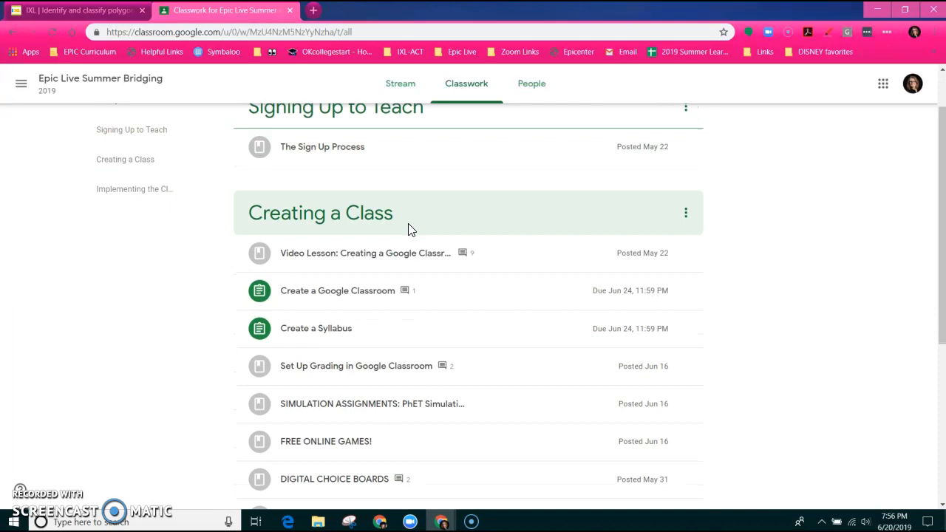
{"action": "scroll", "coordinate": [411, 229], "scroll_direction": "down", "scroll_amount": 4}
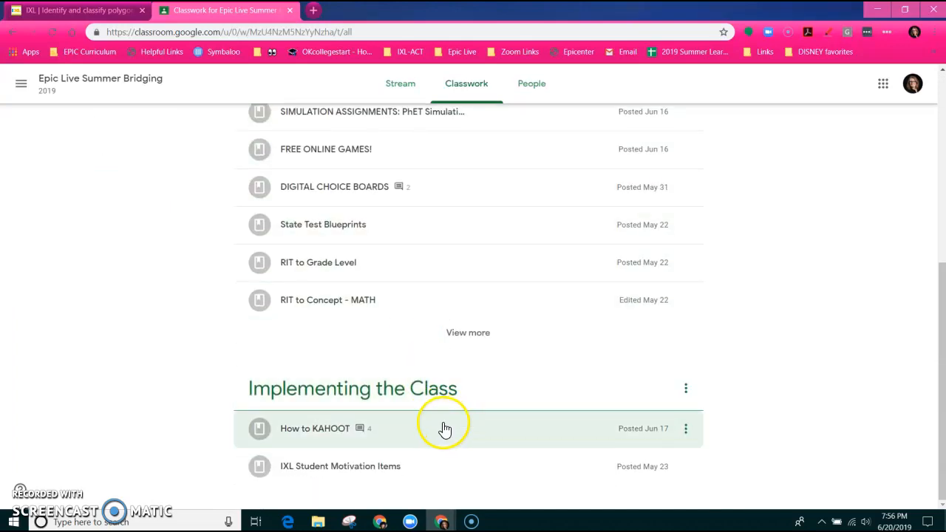
{"action": "scroll", "coordinate": [446, 430], "scroll_direction": "up", "scroll_amount": 4}
{"action": "scroll", "coordinate": [443, 427], "scroll_direction": "up", "scroll_amount": 1}
Look through the People list of Epic Live Summer Bridging, then return to its Stream
{"action": "left_click", "coordinate": [532, 87]}
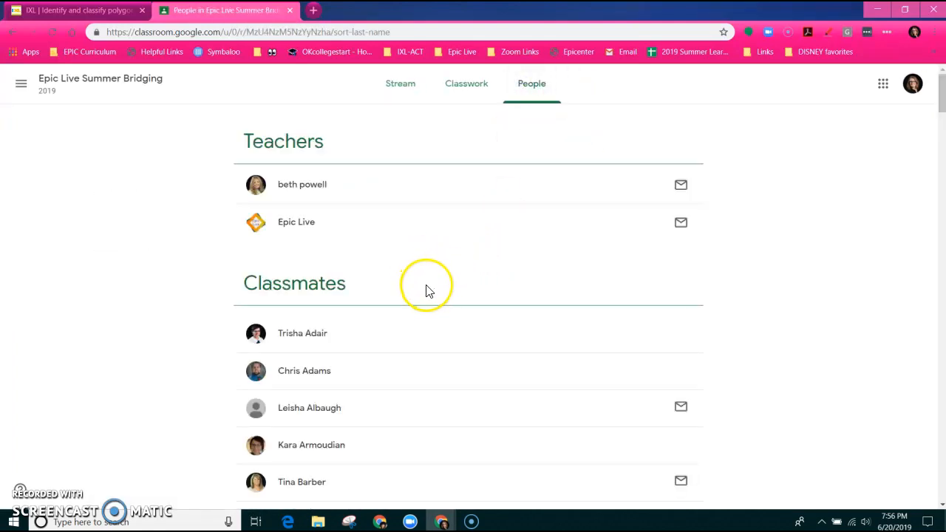
{"action": "scroll", "coordinate": [415, 295], "scroll_direction": "down", "scroll_amount": 3}
{"action": "scroll", "coordinate": [416, 295], "scroll_direction": "down", "scroll_amount": 2}
{"action": "scroll", "coordinate": [414, 298], "scroll_direction": "up", "scroll_amount": 5}
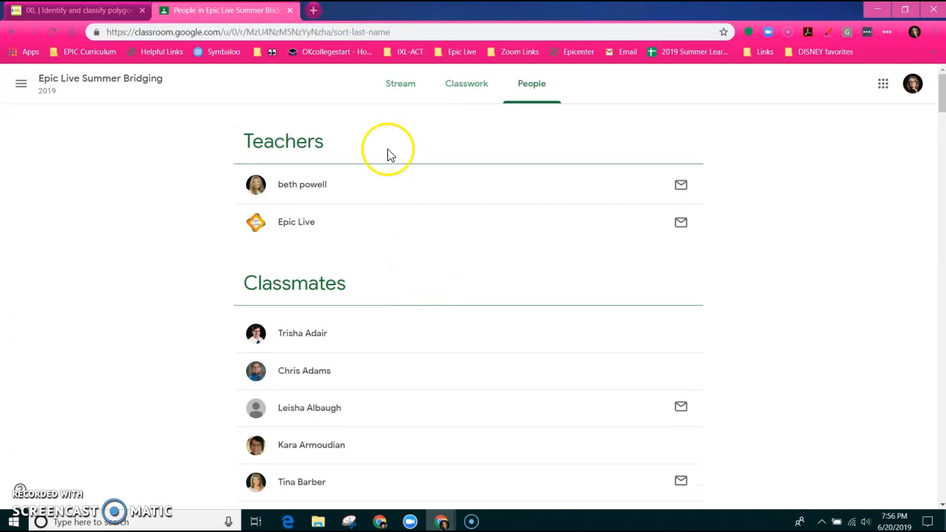
{"action": "left_click", "coordinate": [403, 102]}
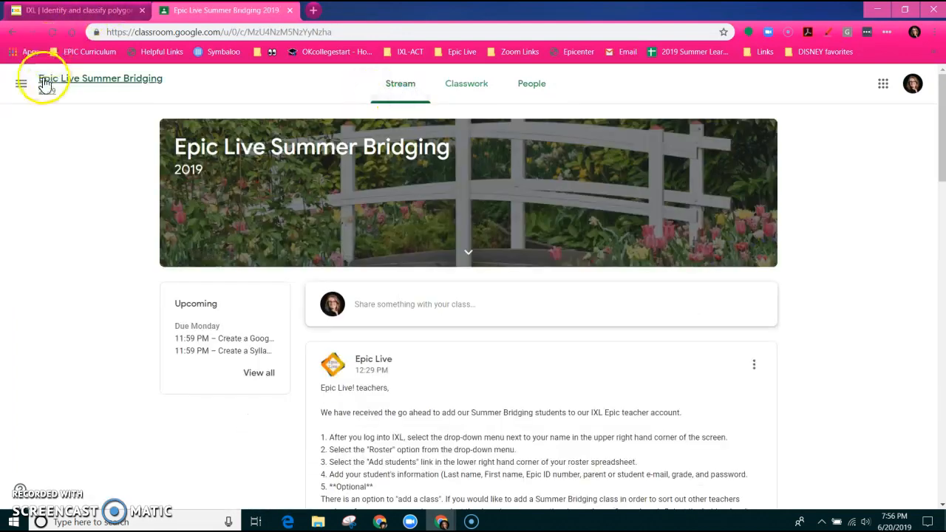
Go to the Geometric Construction Zone class and show its Classwork page
{"action": "left_click", "coordinate": [21, 87]}
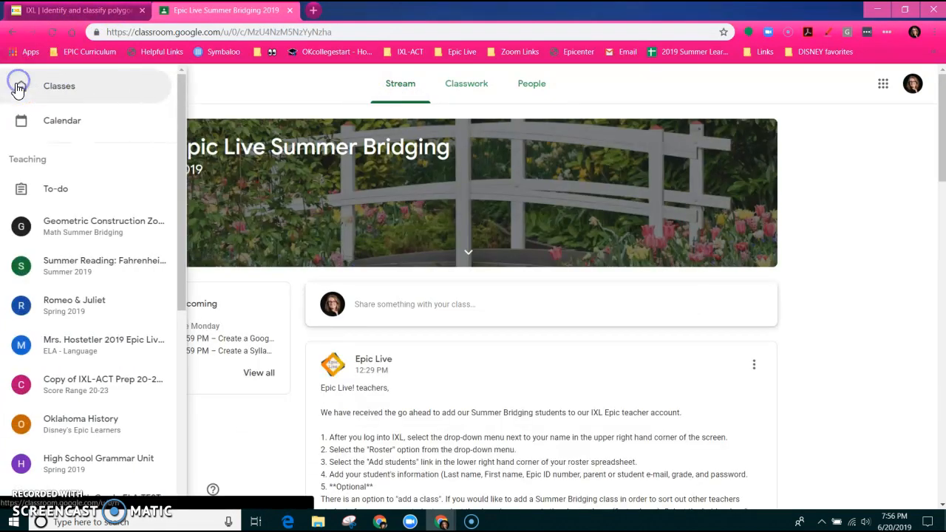
{"action": "left_click", "coordinate": [79, 242]}
{"action": "left_click", "coordinate": [442, 87]}
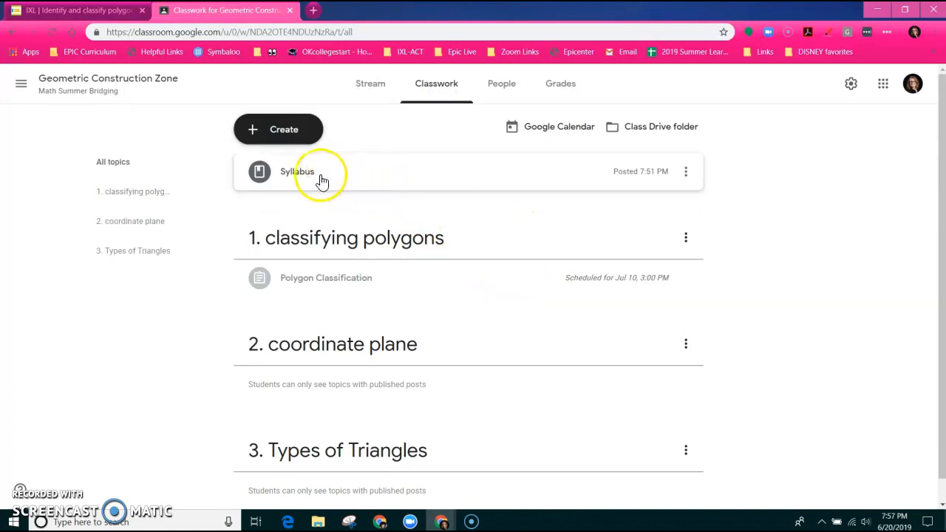
Start a new assignment titled Week 1 Attendance
{"action": "left_click", "coordinate": [289, 136]}
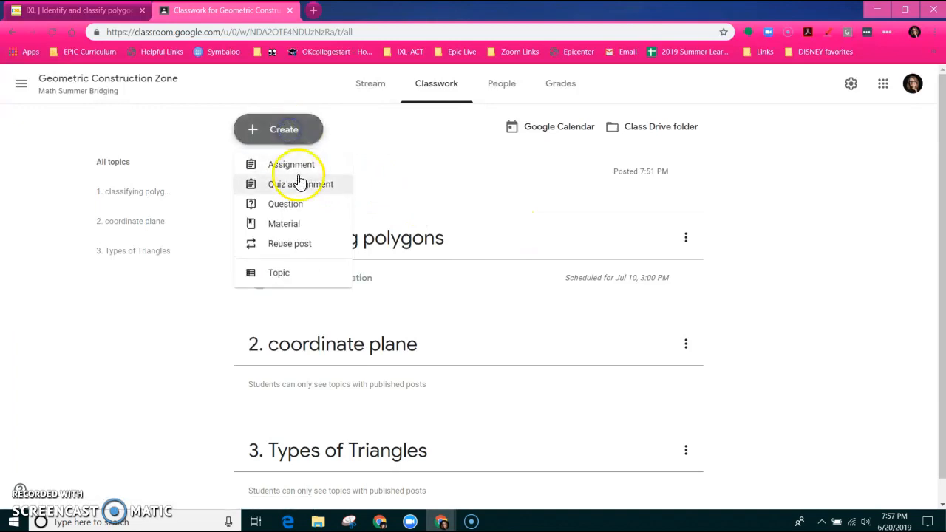
{"action": "left_click", "coordinate": [297, 164]}
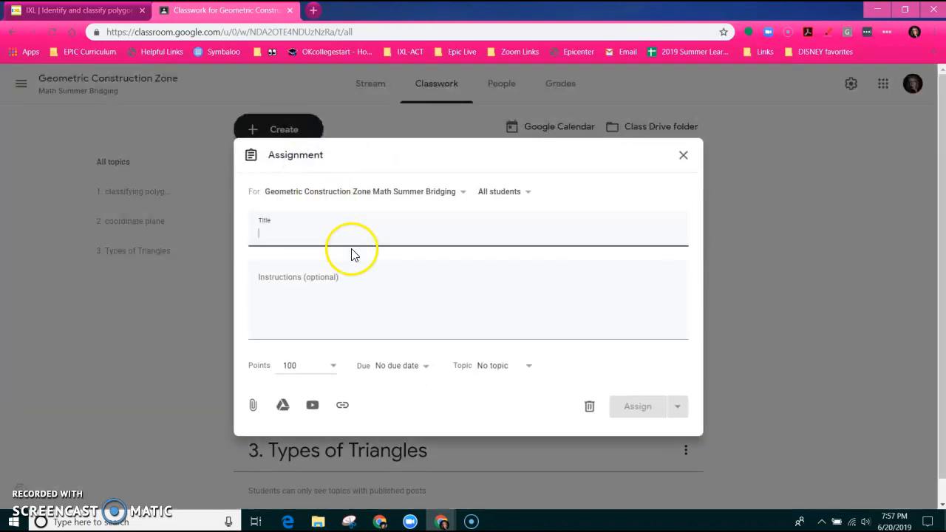
{"action": "type", "text": "A"}
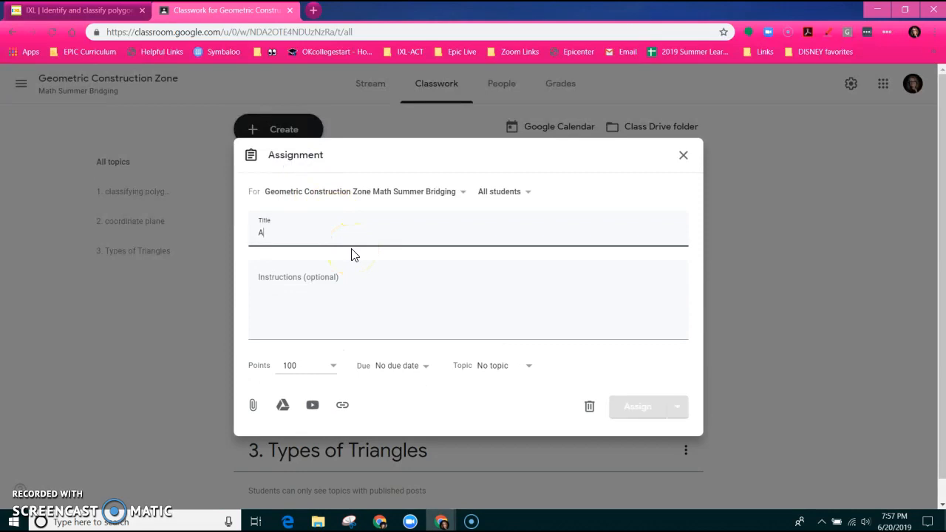
{"action": "type", "text": "ttendance"}
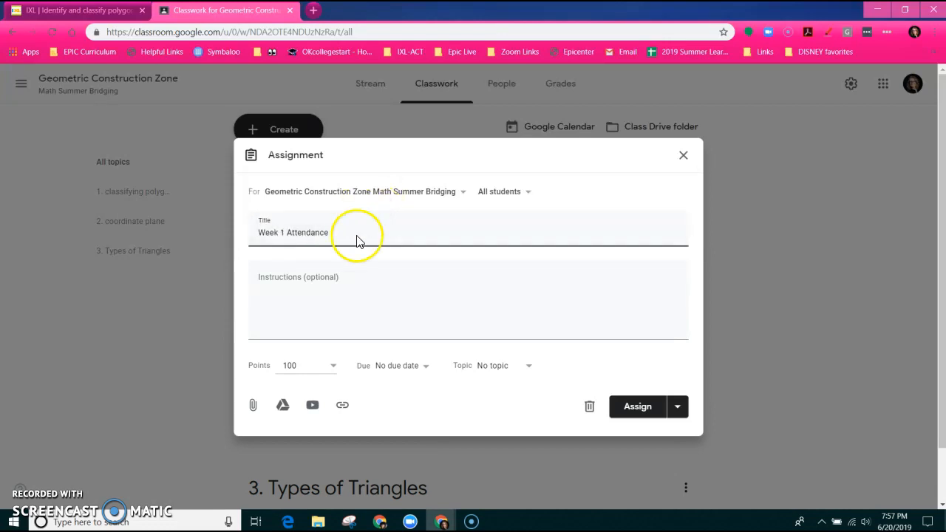
Set the assignment's due date to July 10, 2019
{"action": "left_click", "coordinate": [410, 374]}
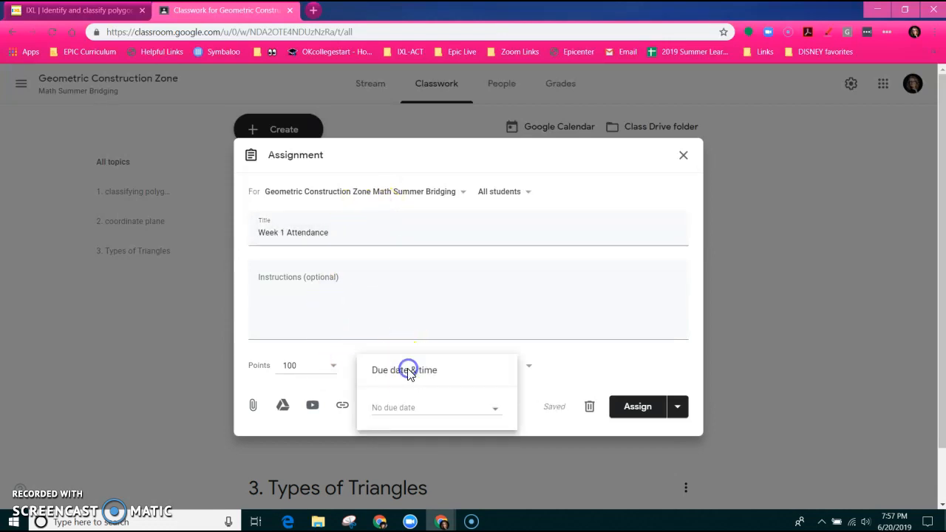
{"action": "left_click", "coordinate": [447, 410]}
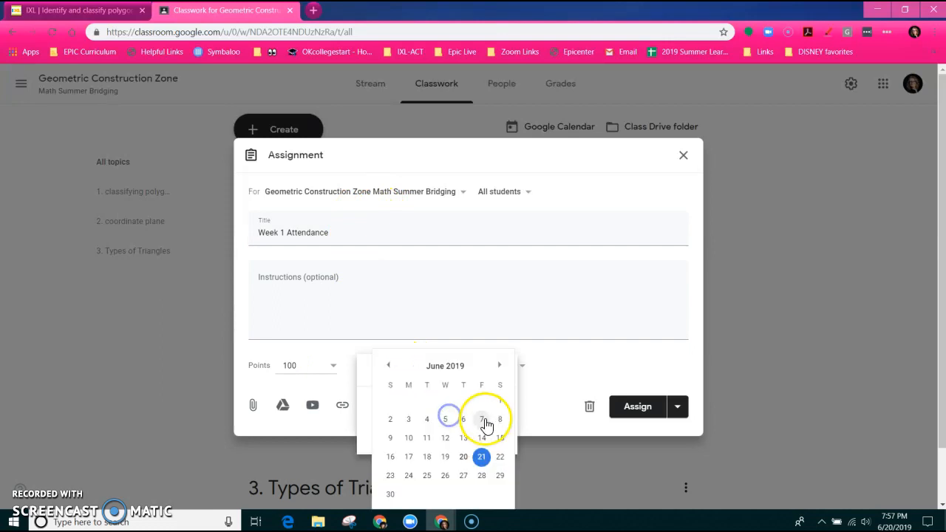
{"action": "left_click", "coordinate": [498, 365]}
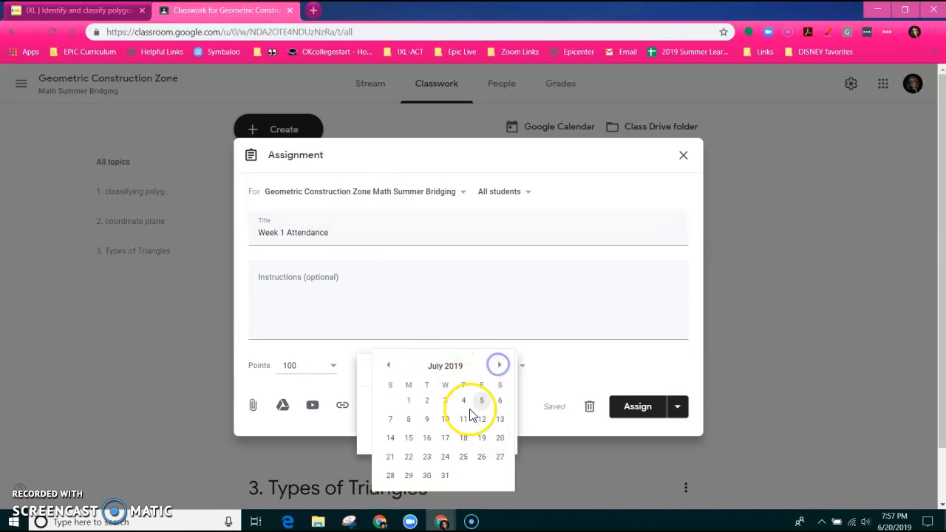
{"action": "left_click", "coordinate": [445, 420]}
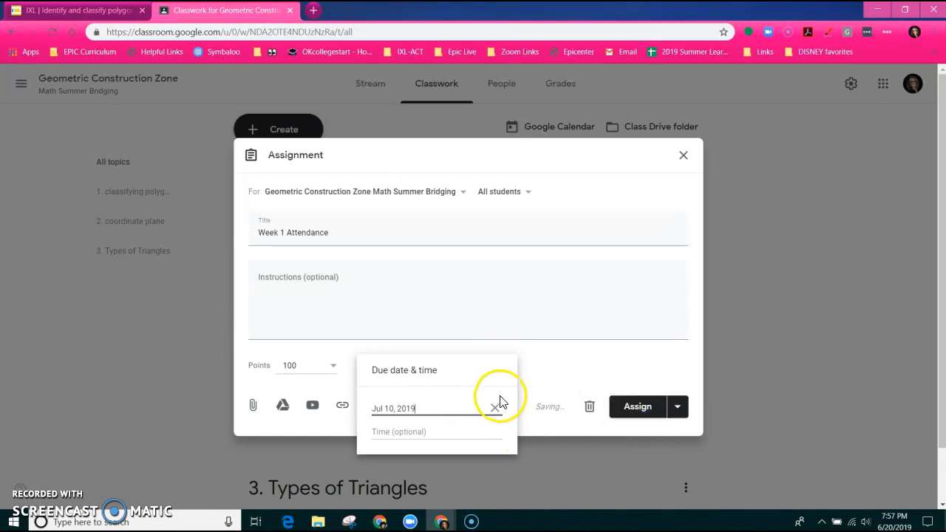
{"action": "left_click", "coordinate": [580, 370]}
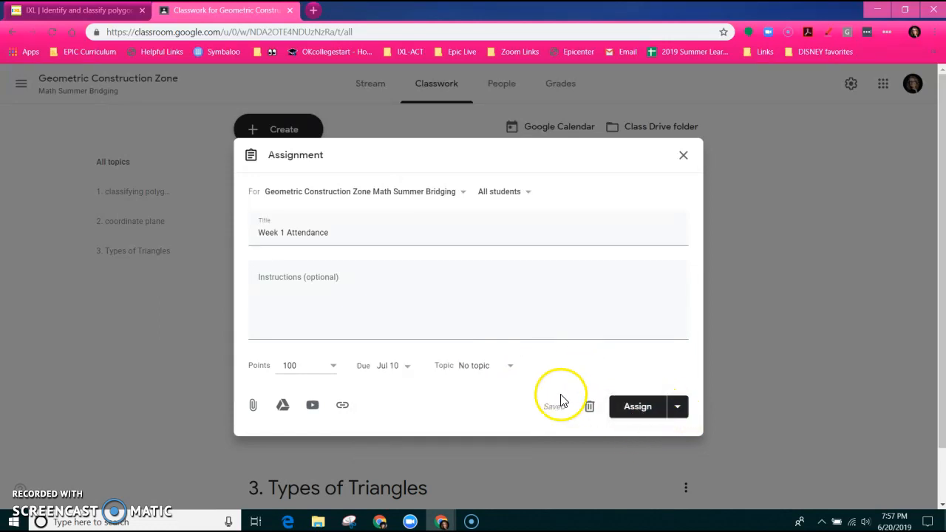
File it under topic '1. classifying polygons' and choose to schedule it instead of assigning now
{"action": "left_click", "coordinate": [485, 366]}
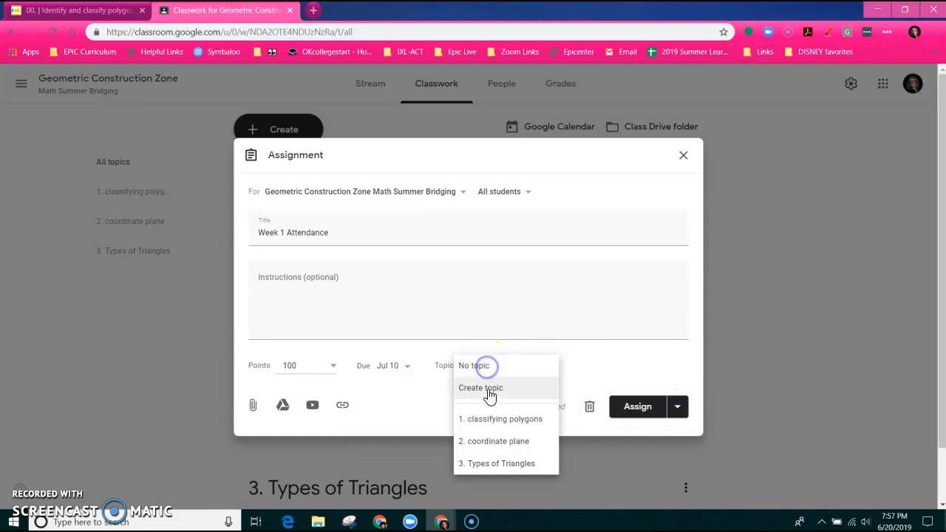
{"action": "left_click", "coordinate": [495, 428]}
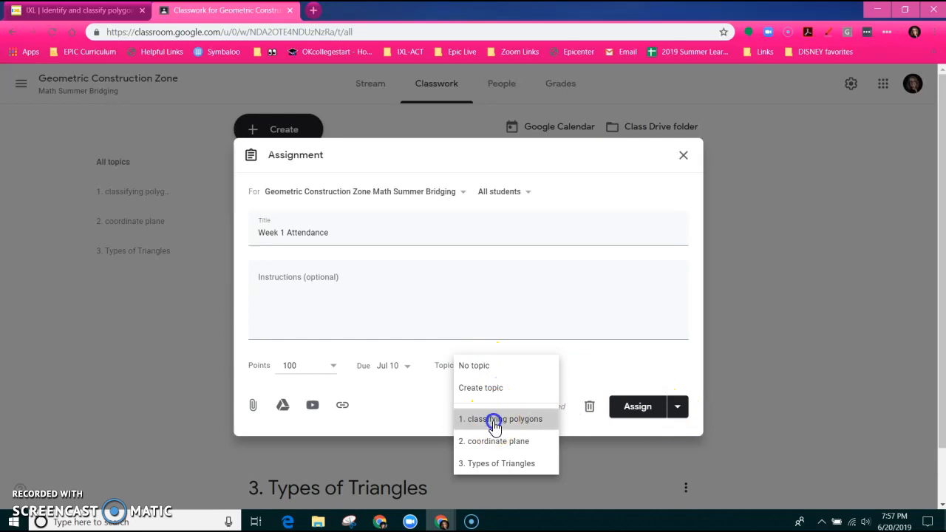
{"action": "left_click", "coordinate": [677, 408]}
{"action": "left_click", "coordinate": [637, 435]}
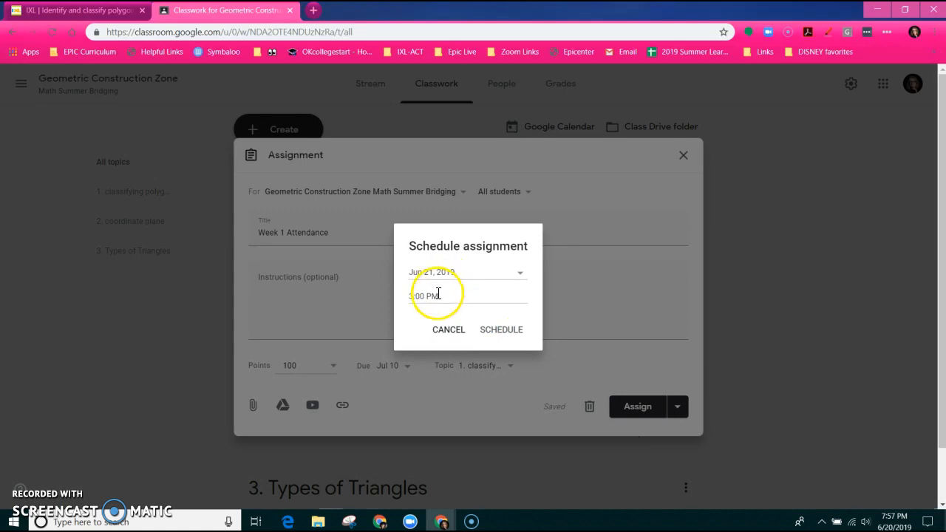
Schedule Week 1 Attendance to post on Jul 10, 2019 at 2:00 PM
{"action": "left_click", "coordinate": [439, 273]}
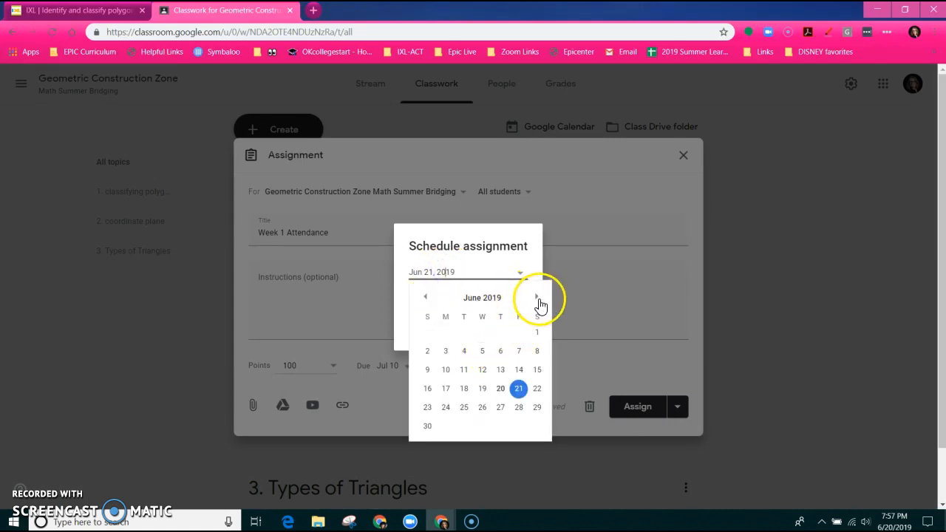
{"action": "left_click", "coordinate": [538, 299]}
{"action": "left_click", "coordinate": [482, 352]}
{"action": "left_click", "coordinate": [467, 297]}
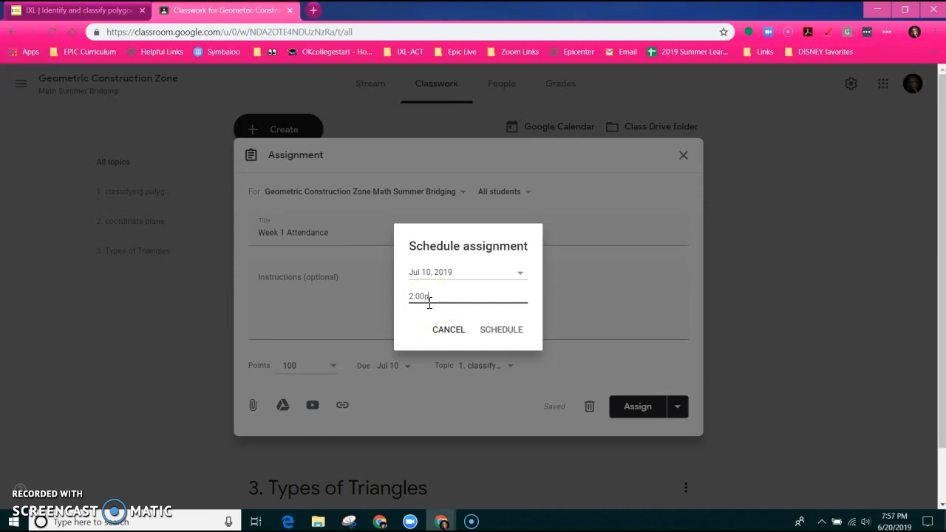
{"action": "left_click", "coordinate": [502, 329]}
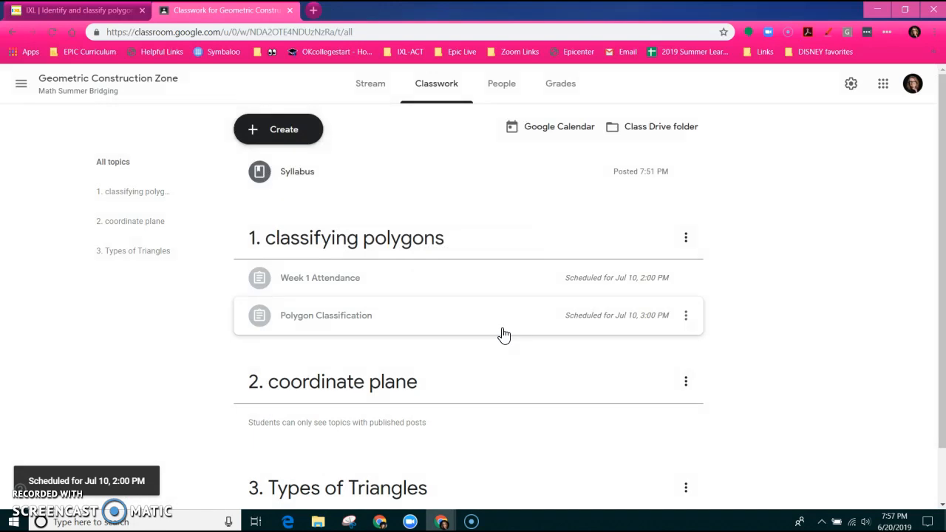
{"action": "left_click", "coordinate": [360, 286]}
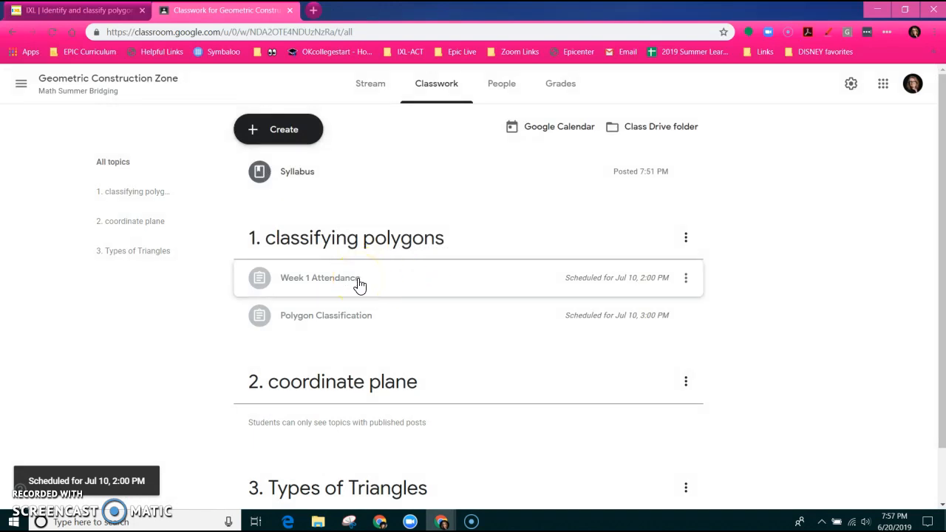
Expand Week 1 Attendance to review its Jul 10 due date and schedule
{"action": "left_click", "coordinate": [359, 286]}
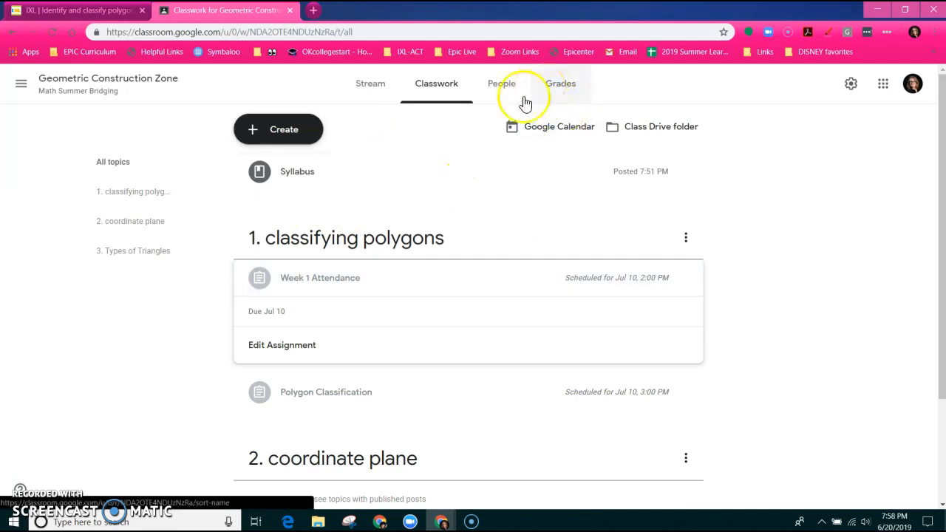
{"action": "left_click", "coordinate": [555, 106]}
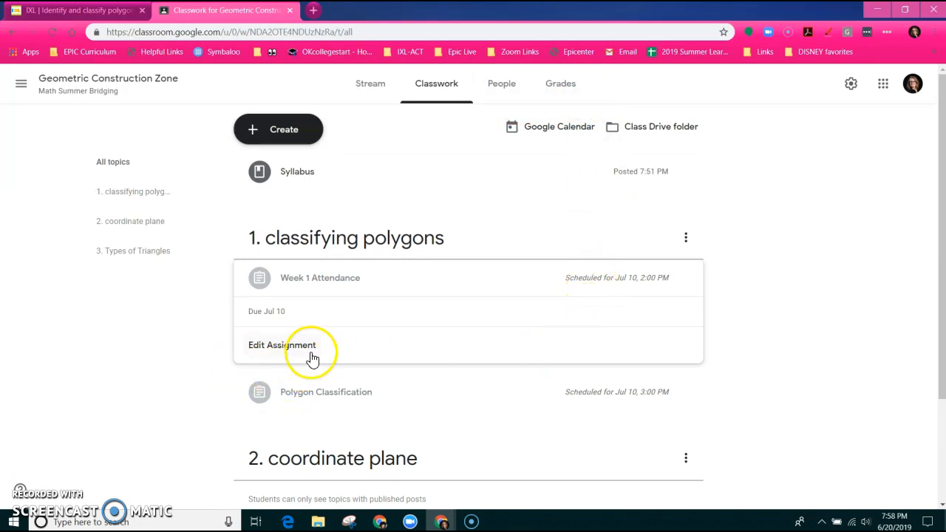
{"action": "scroll", "coordinate": [311, 361], "scroll_direction": "down", "scroll_amount": 3}
{"action": "scroll", "coordinate": [311, 361], "scroll_direction": "up", "scroll_amount": 3}
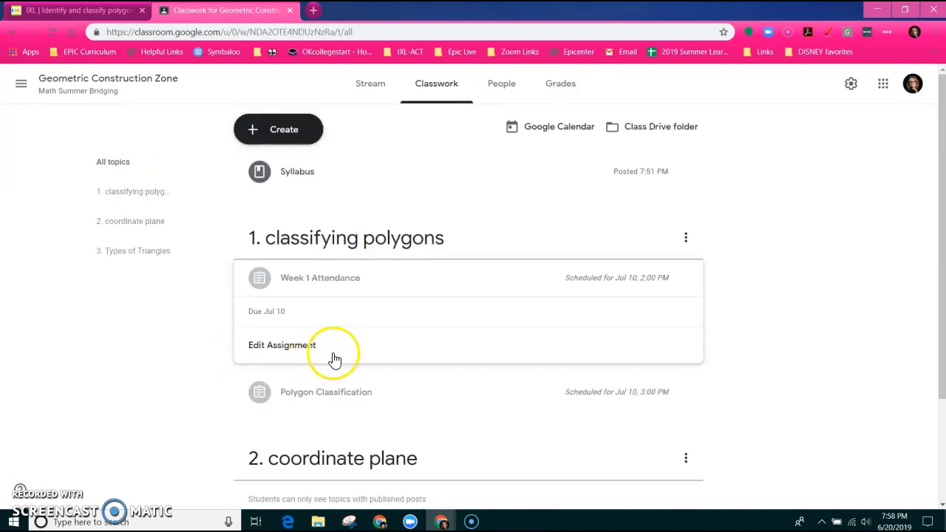
{"action": "scroll", "coordinate": [331, 358], "scroll_direction": "down", "scroll_amount": 3}
{"action": "scroll", "coordinate": [331, 358], "scroll_direction": "up", "scroll_amount": 3}
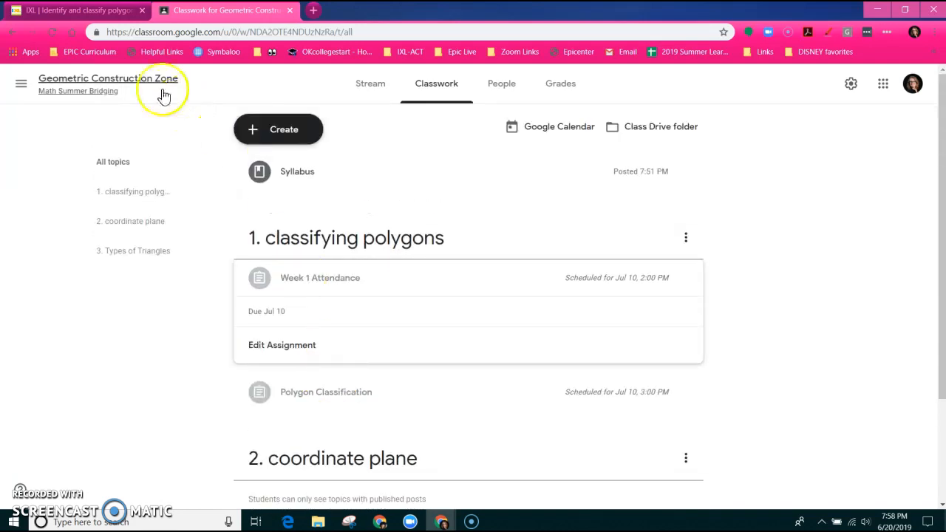
Toggle the class navigation drawer closed again and bring up the new-classwork choices
{"action": "left_click", "coordinate": [21, 84]}
{"action": "left_click", "coordinate": [180, 84]}
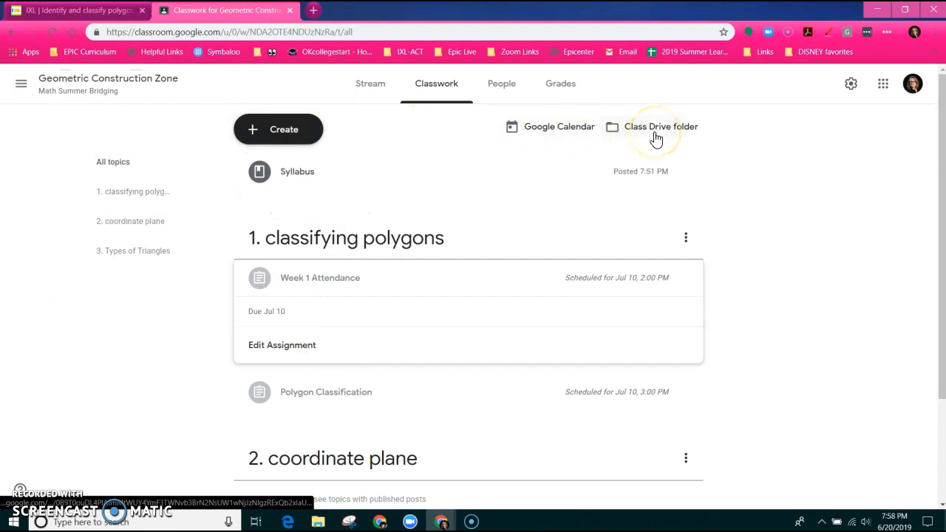
{"action": "left_click", "coordinate": [311, 131]}
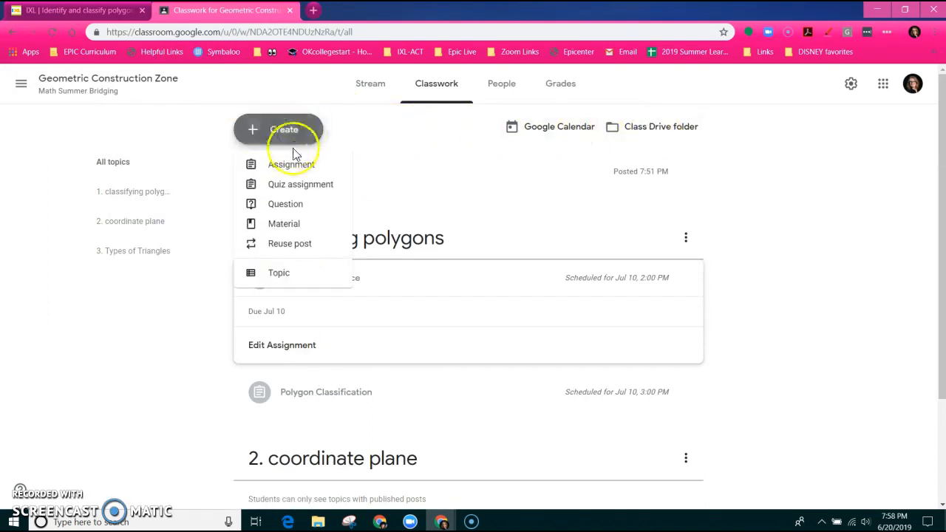
{"action": "left_click", "coordinate": [288, 213]}
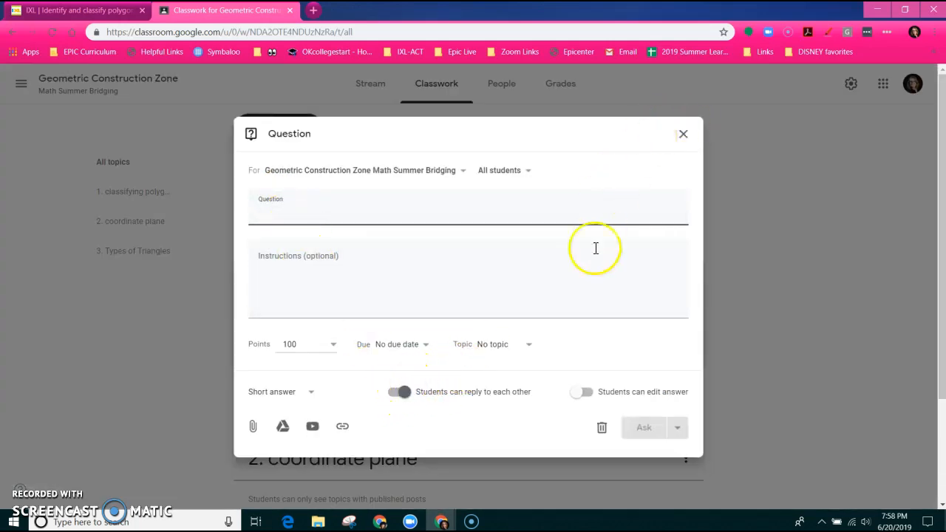
{"action": "left_click", "coordinate": [407, 395]}
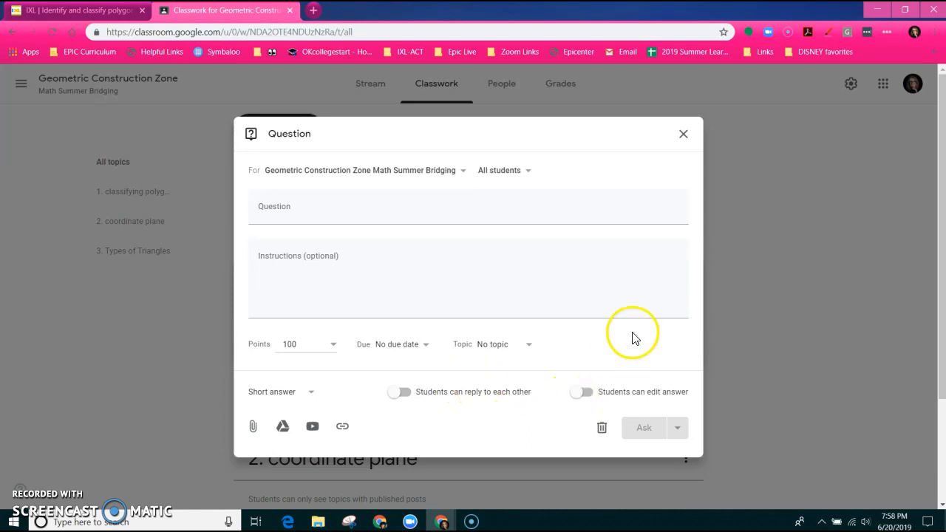
{"action": "left_click", "coordinate": [683, 135]}
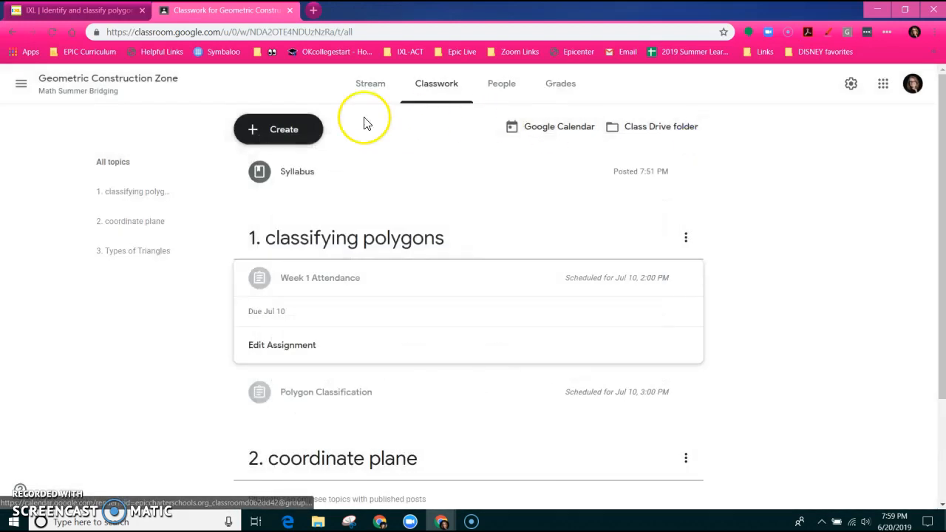
Create a new quiz assignment with a Blank Quiz form attached
{"action": "left_click", "coordinate": [259, 131]}
{"action": "left_click", "coordinate": [303, 209]}
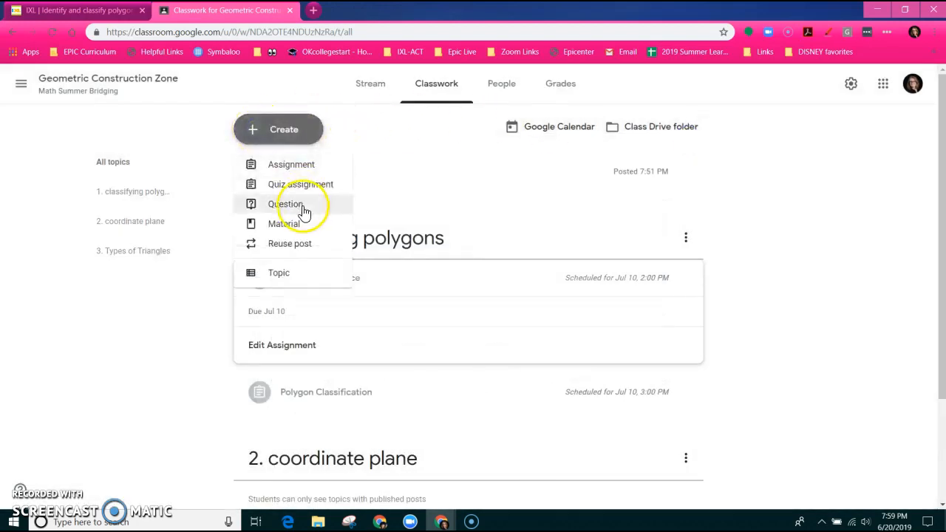
{"action": "left_click", "coordinate": [304, 185]}
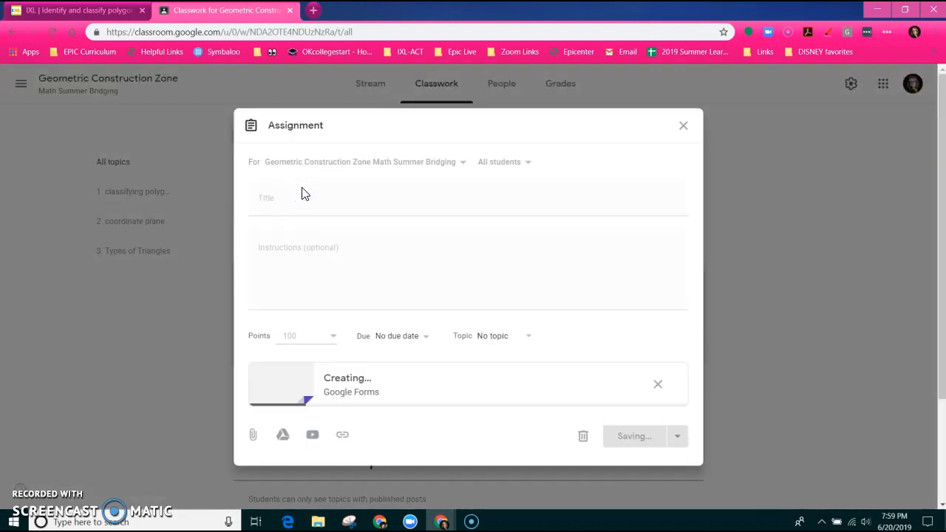
{"action": "left_click", "coordinate": [330, 379]}
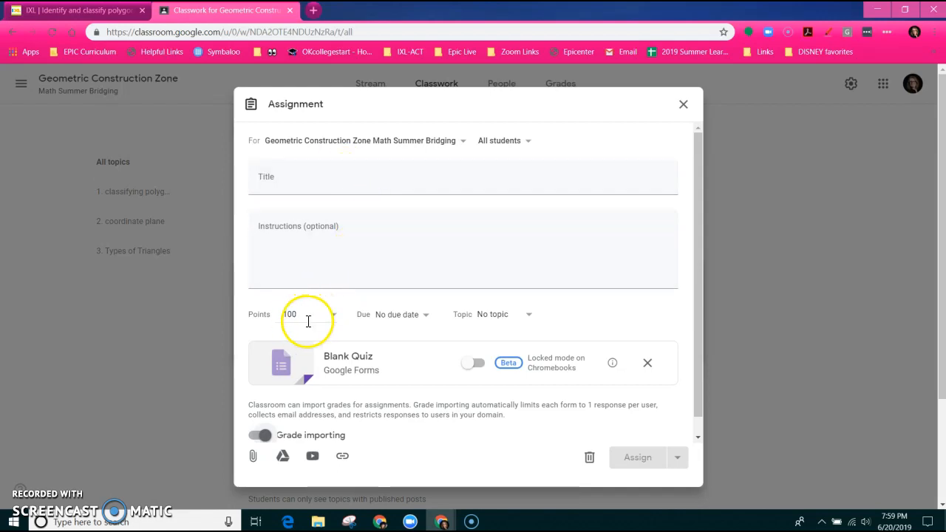
Leave the quiz at No due date and No topic
{"action": "left_click", "coordinate": [426, 318]}
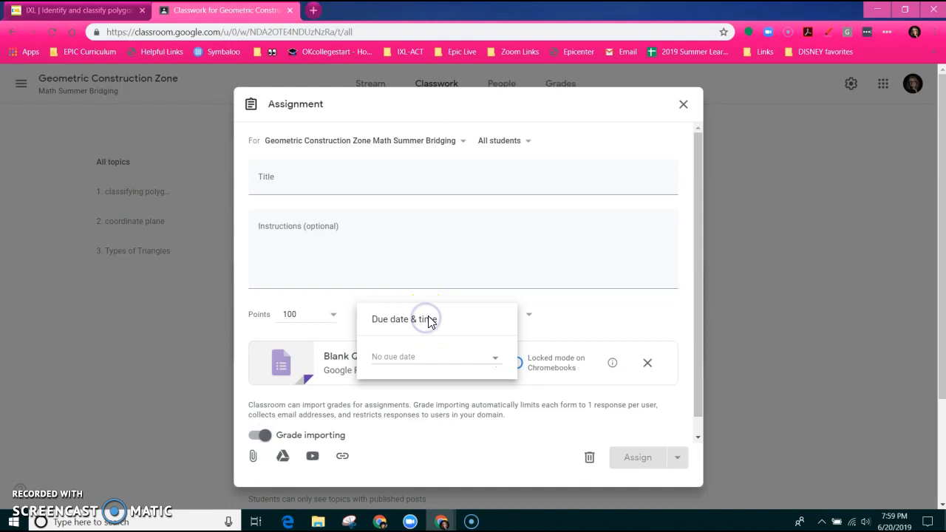
{"action": "left_click", "coordinate": [621, 314]}
{"action": "left_click", "coordinate": [503, 316]}
{"action": "left_click", "coordinate": [619, 306]}
{"action": "left_click", "coordinate": [677, 466]}
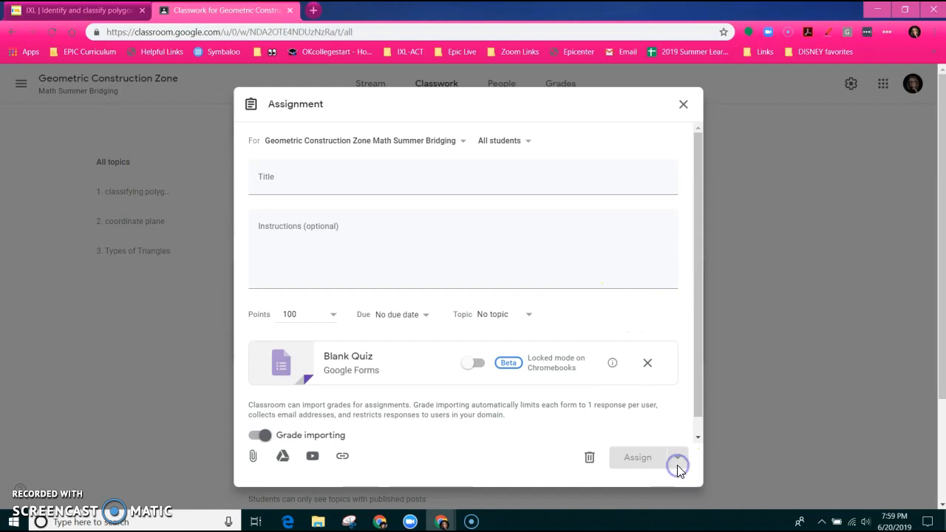